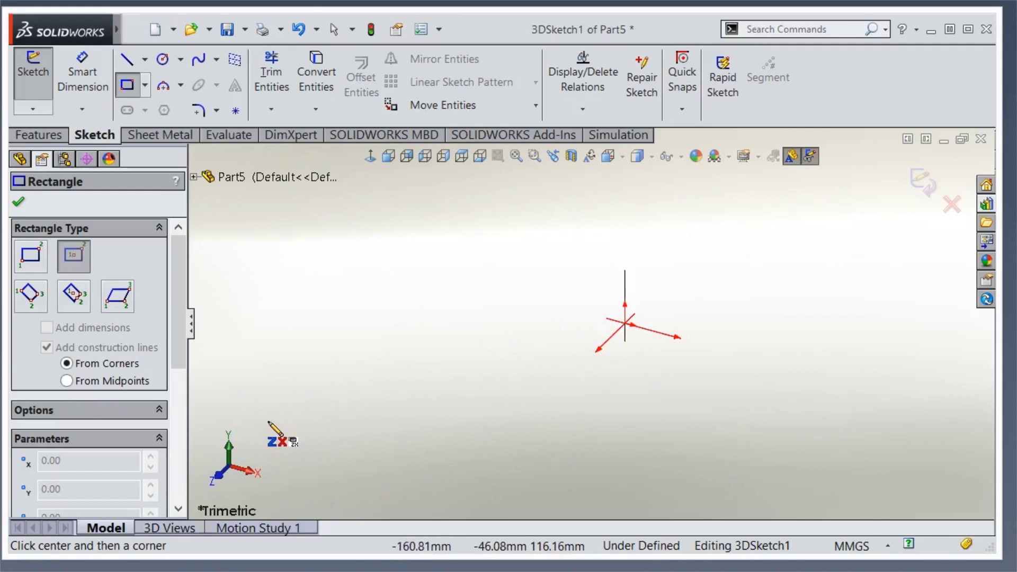
Sketch a center rectangle in the ZX plane, centred on the origin of the 3D sketch.
{"action": "key", "text": "Escape"}
{"action": "right_click_drag", "start_coordinate": [627, 331], "coordinate": [589, 366]}
{"action": "left_click", "coordinate": [625, 325]}
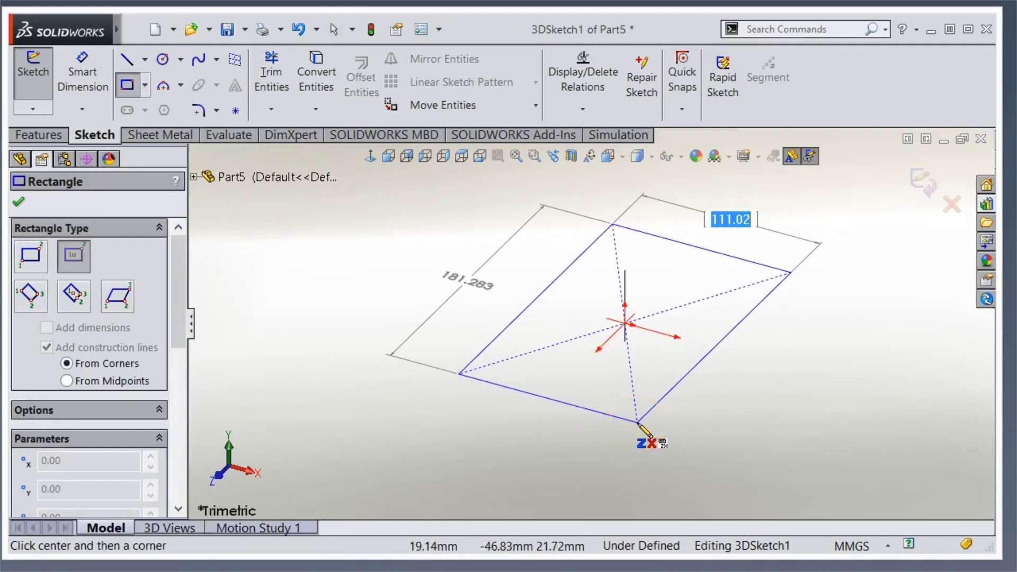
{"action": "key", "text": "Tab"}
{"action": "key", "text": "Tab"}
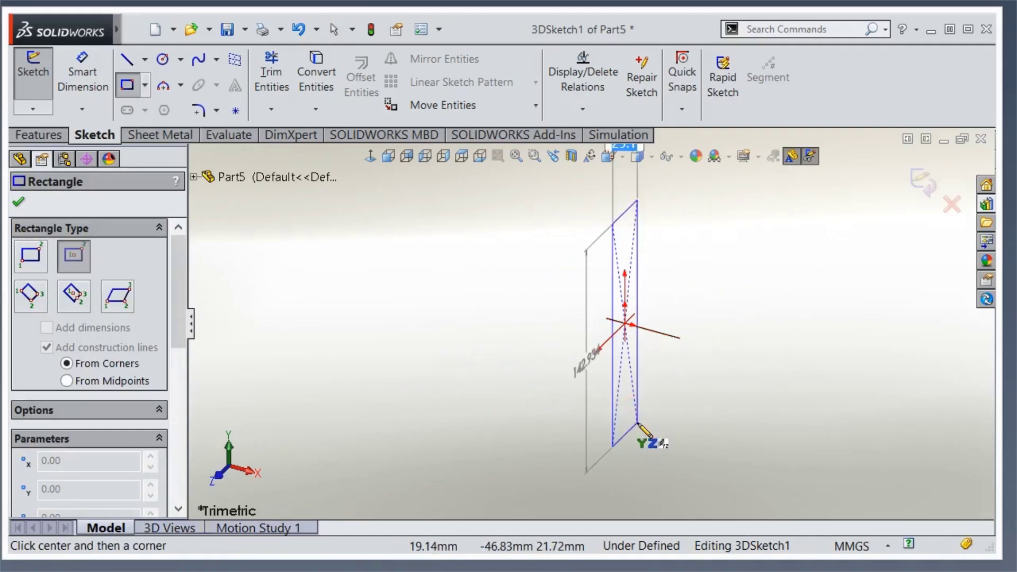
{"action": "key", "text": "Tab"}
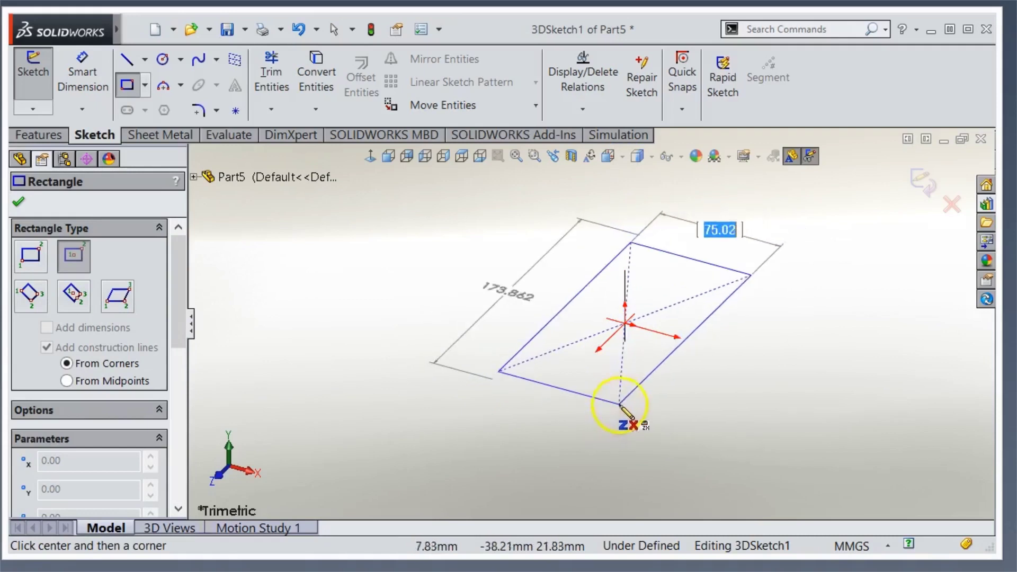
{"action": "left_click", "coordinate": [643, 396]}
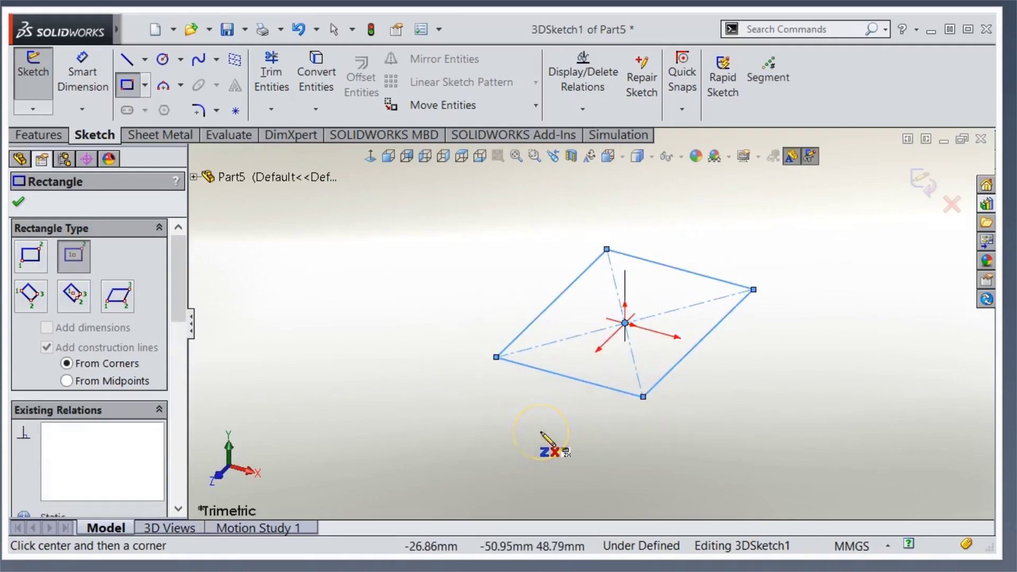
{"action": "key", "text": "Escape"}
Try to sketch an upward line from the rectangle's left corner in the ZX plane, and delete that line.
{"action": "key", "text": "l"}
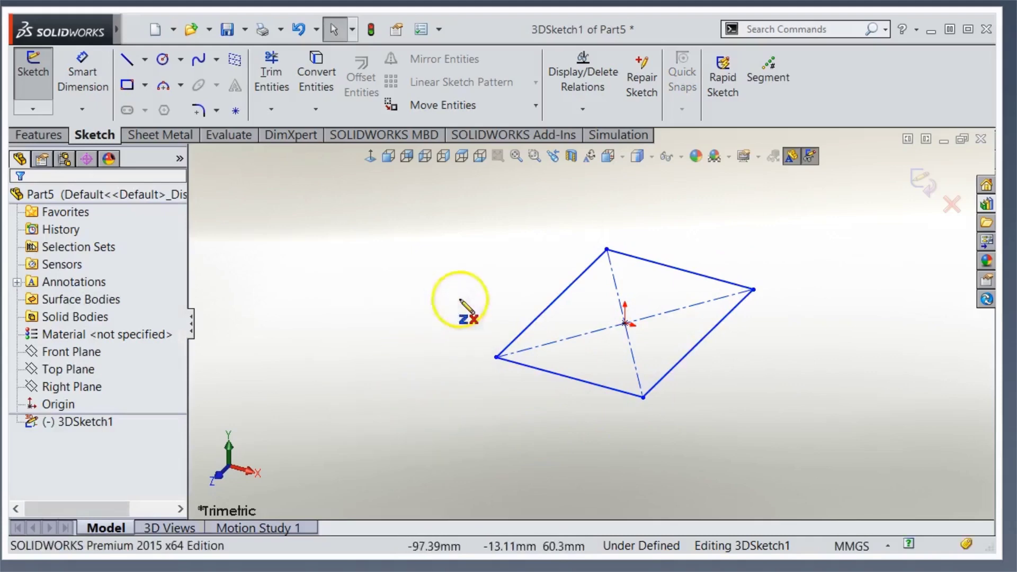
{"action": "left_click", "coordinate": [497, 357]}
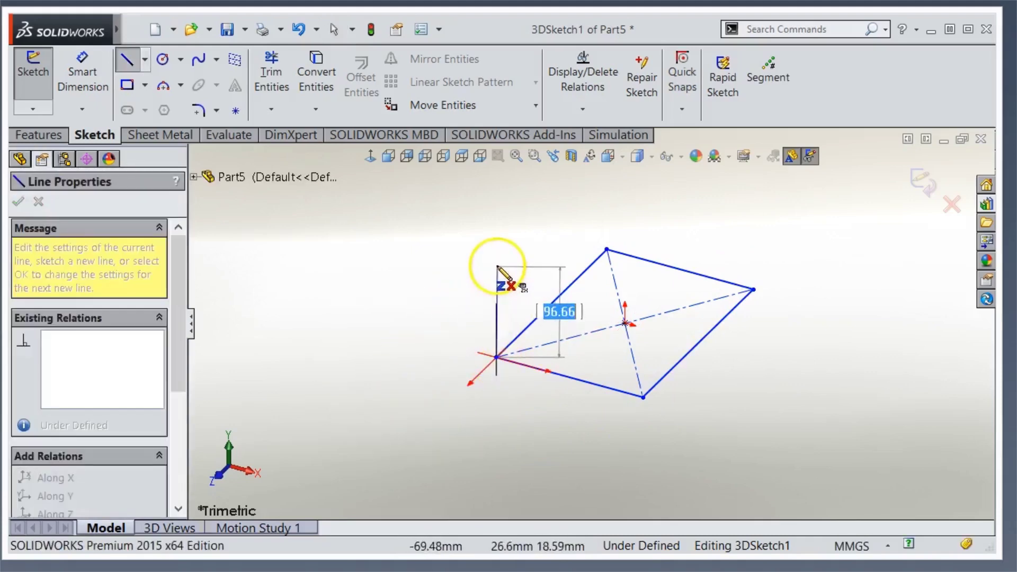
{"action": "left_click", "coordinate": [497, 256]}
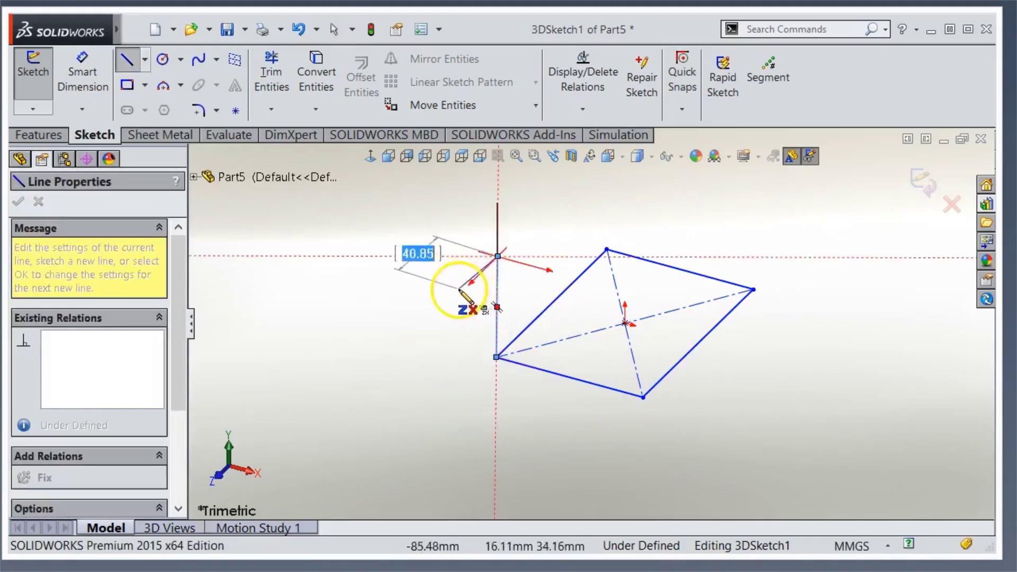
{"action": "key", "text": "Escape"}
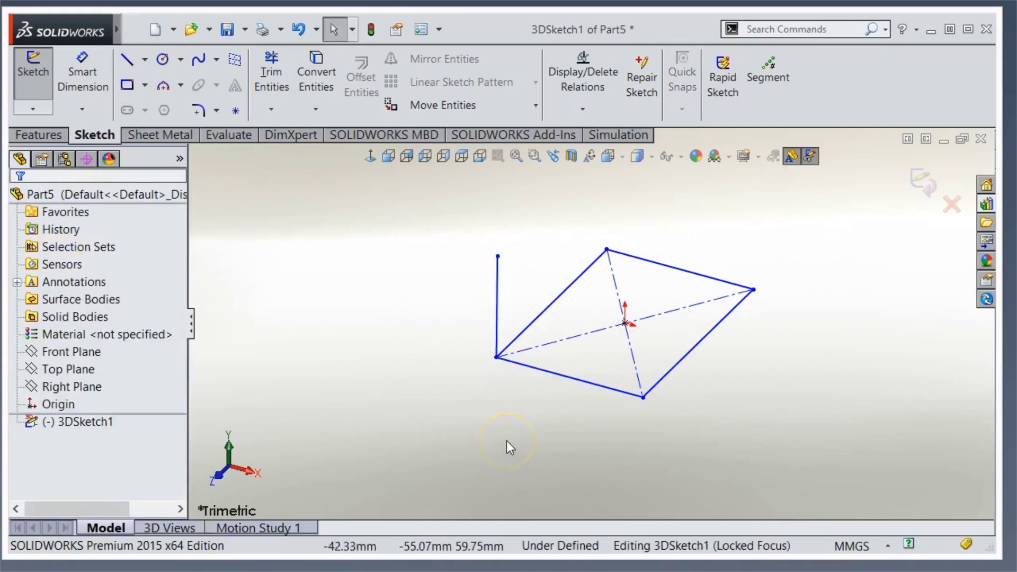
{"action": "key", "text": "l"}
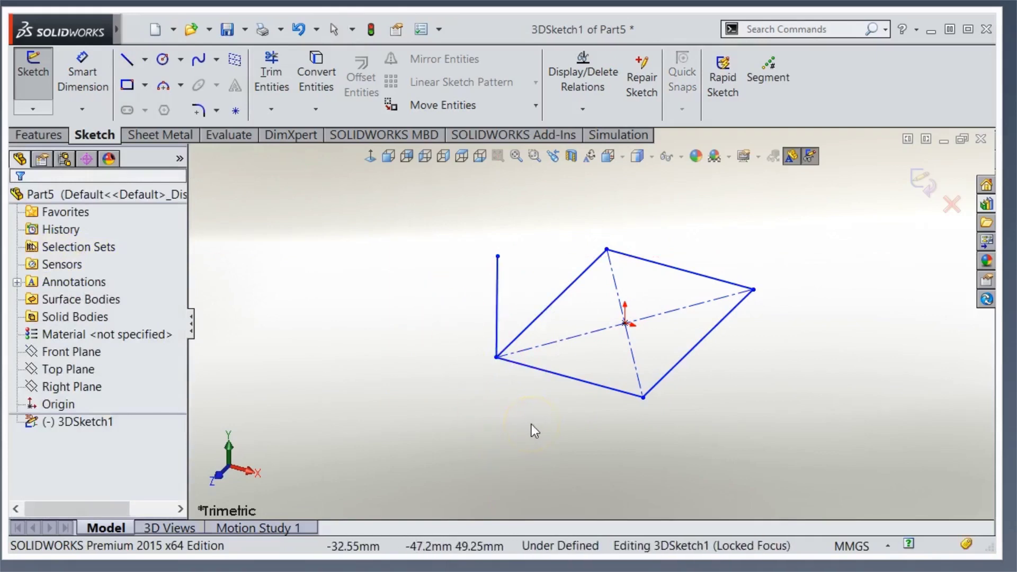
{"action": "mouse_move", "coordinate": [531, 427]}
{"action": "middle_mouse_down"}
{"action": "mouse_move", "coordinate": [537, 343]}
{"action": "mouse_move", "coordinate": [535, 429]}
{"action": "middle_mouse_up"}
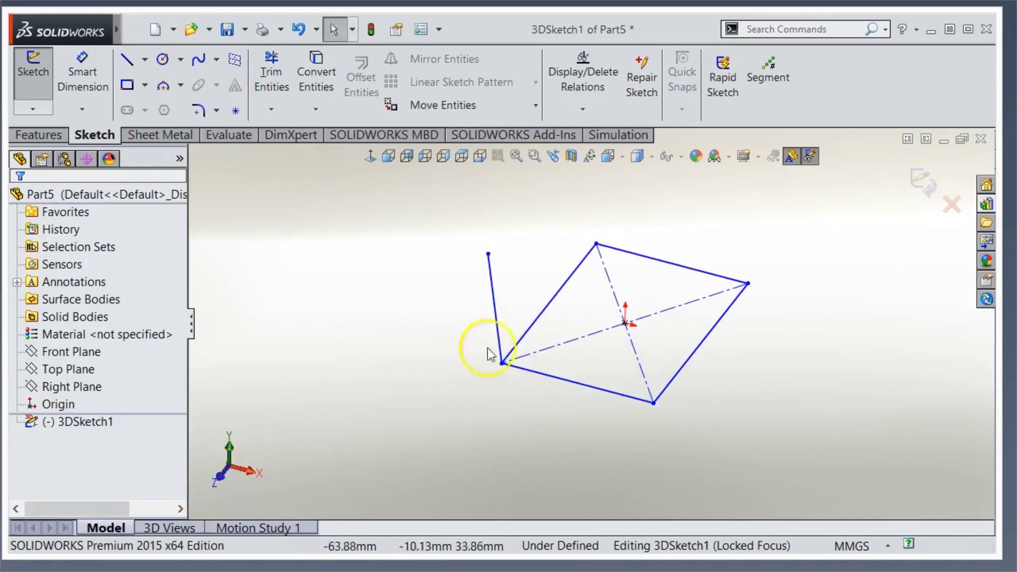
{"action": "left_click", "coordinate": [500, 318]}
{"action": "key", "text": "Delete"}
Sketch a line upward along the Y axis from the base rectangle's left corner, in the XY plane.
{"action": "right_click_drag", "start_coordinate": [425, 332], "coordinate": [455, 297]}
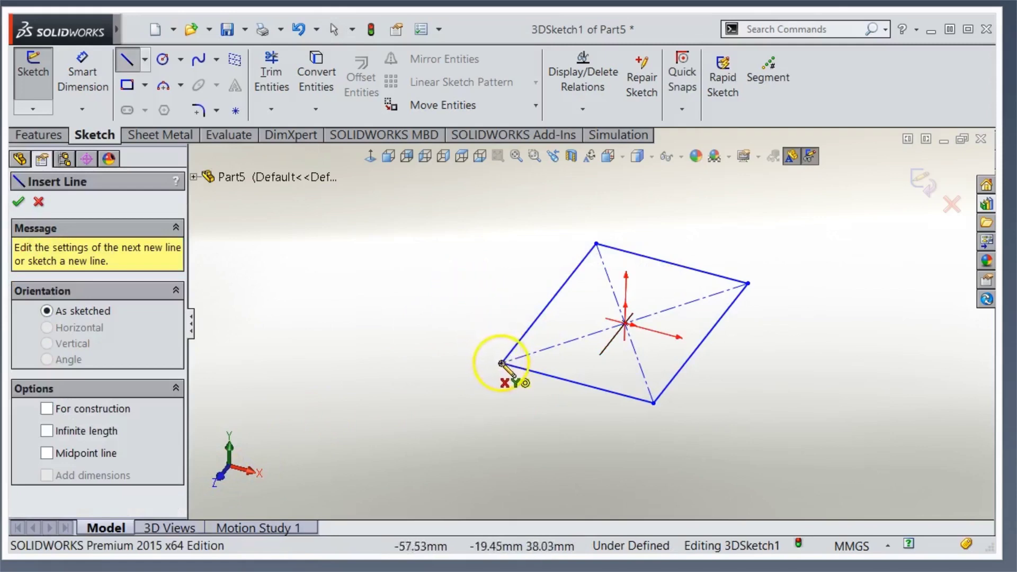
{"action": "mouse_move", "coordinate": [291, 444]}
{"action": "middle_mouse_down"}
{"action": "mouse_move", "coordinate": [288, 365]}
{"action": "mouse_move", "coordinate": [317, 322]}
{"action": "mouse_move", "coordinate": [311, 363]}
{"action": "middle_mouse_up"}
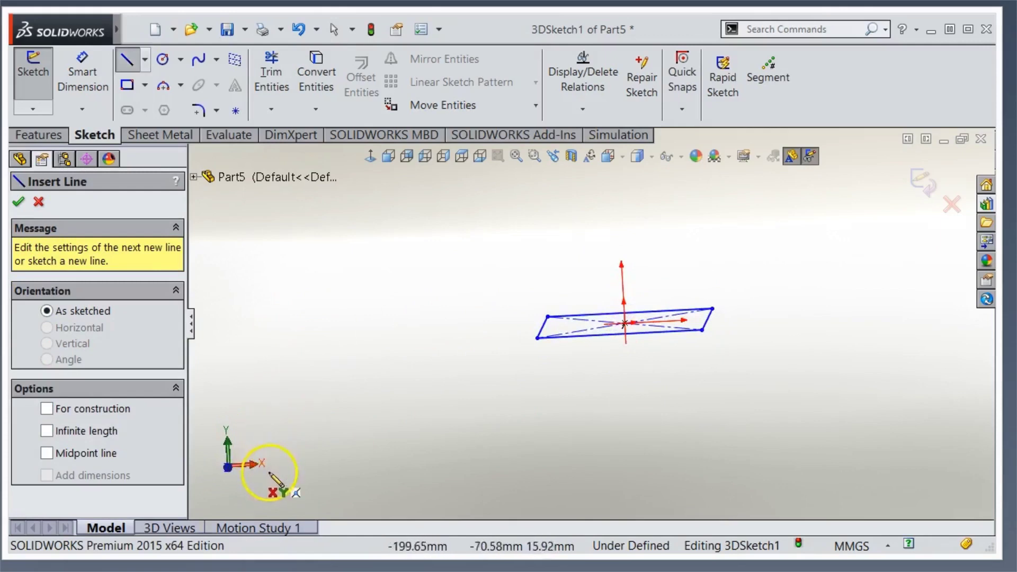
{"action": "middle_click_drag", "start_coordinate": [610, 359], "coordinate": [572, 397]}
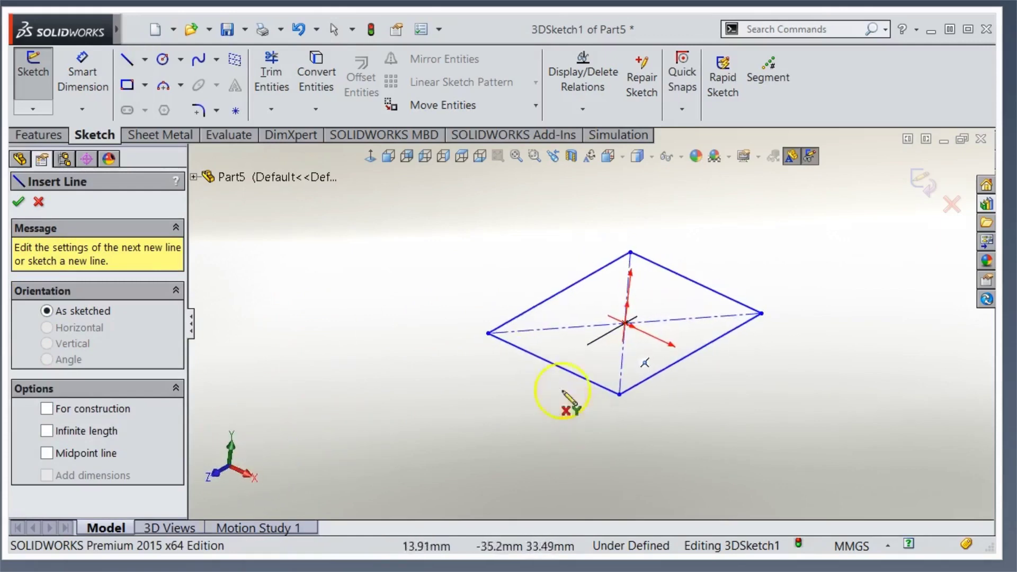
{"action": "left_click", "coordinate": [488, 334]}
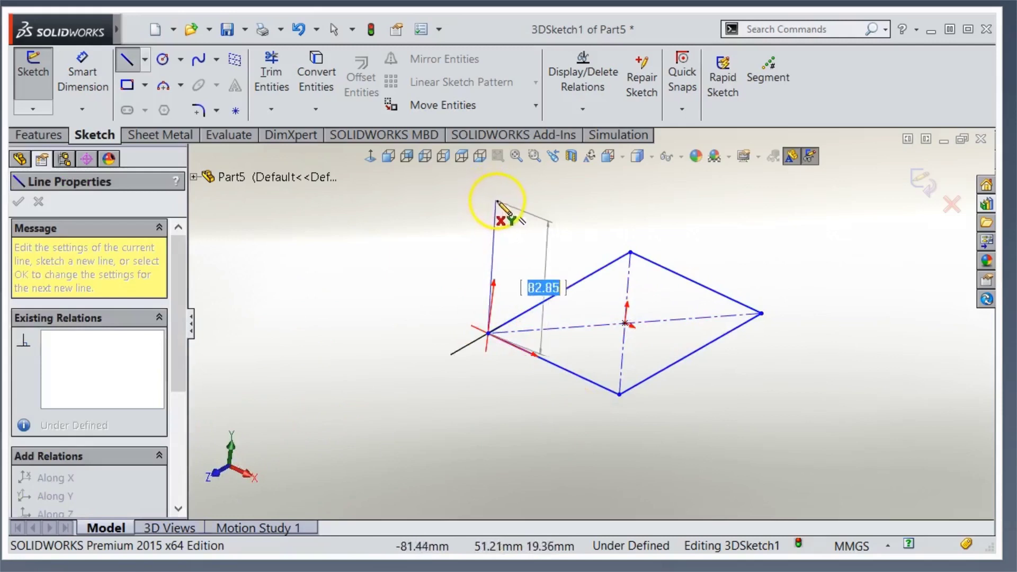
{"action": "left_click", "coordinate": [503, 206]}
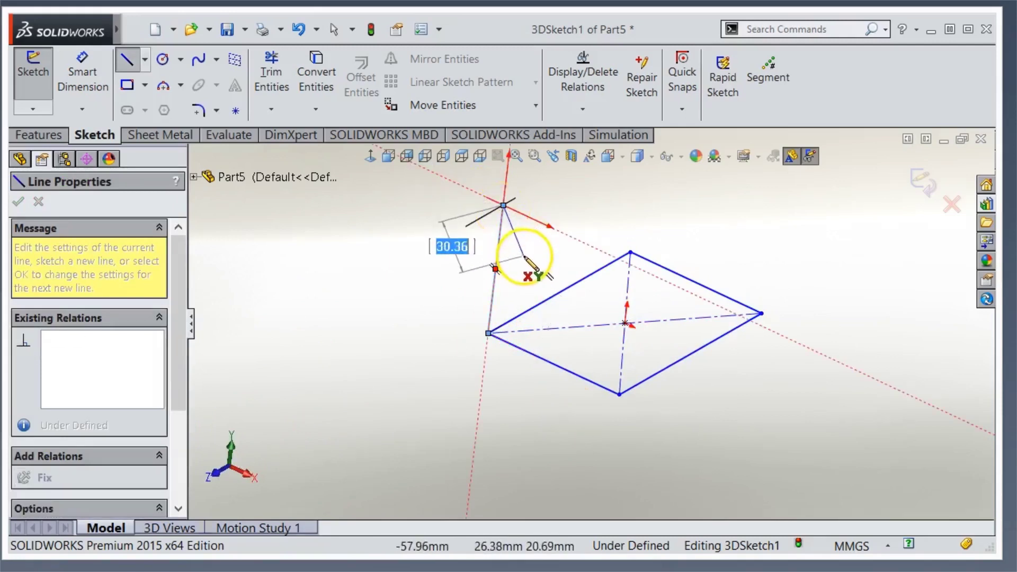
{"action": "key", "text": "Escape"}
{"action": "key", "text": "Escape"}
In the isometric view, sketch a vertical line about 59 mm tall from the base rectangle's back corner.
{"action": "key", "text": "ctrl+7"}
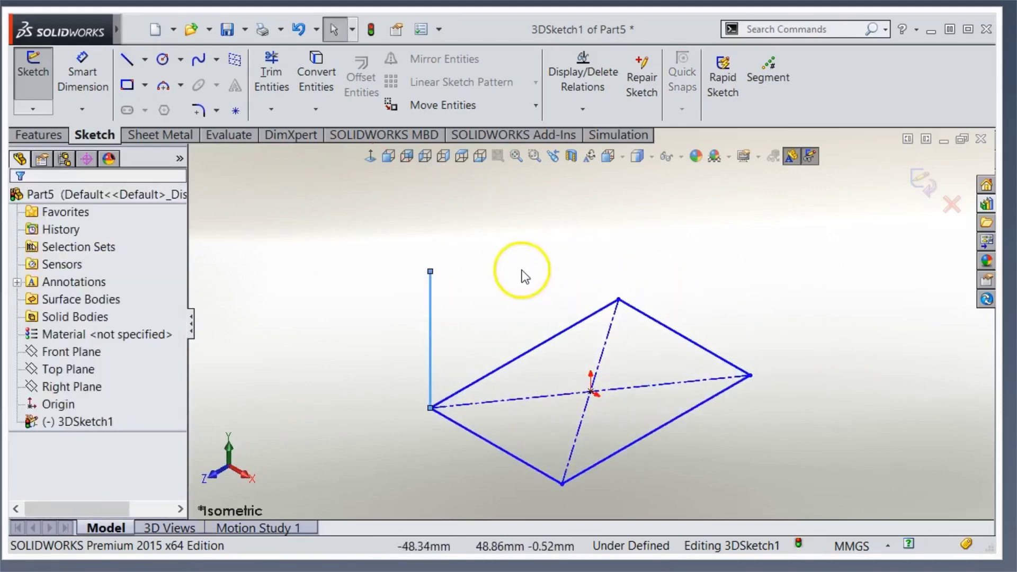
{"action": "right_click_drag", "start_coordinate": [524, 297], "coordinate": [554, 262]}
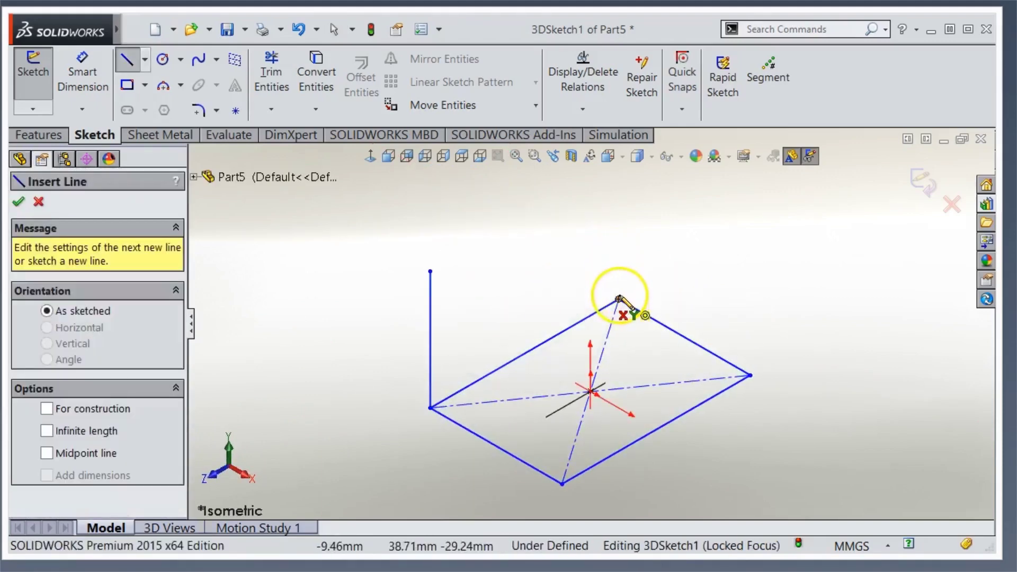
{"action": "left_click", "coordinate": [618, 299]}
{"action": "left_click", "coordinate": [618, 201]}
{"action": "key", "text": "Escape"}
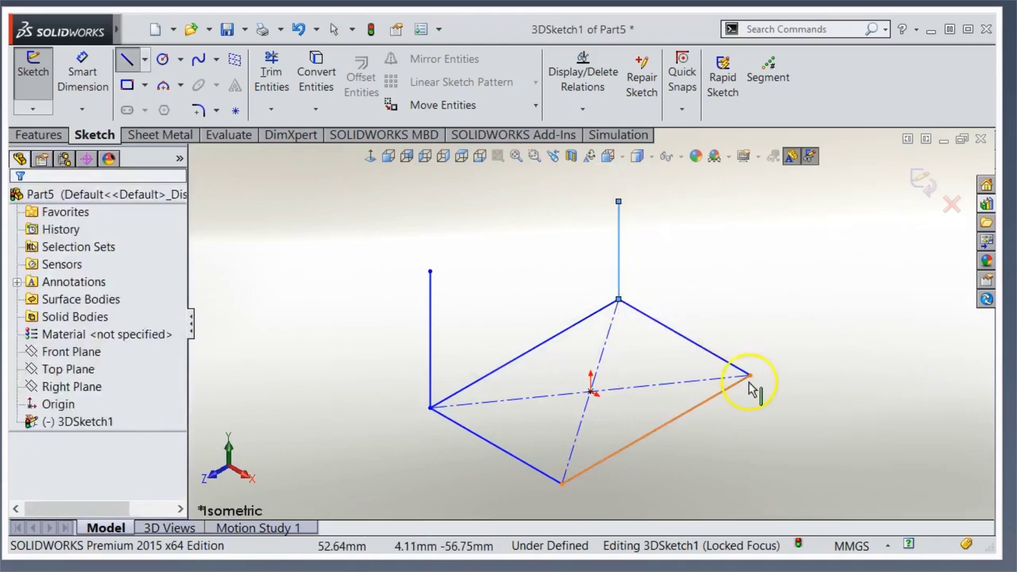
Sketch a vertical line about 77 mm tall along Y from the base rectangle's right corner.
{"action": "key", "text": "l"}
{"action": "left_click", "coordinate": [749, 376]}
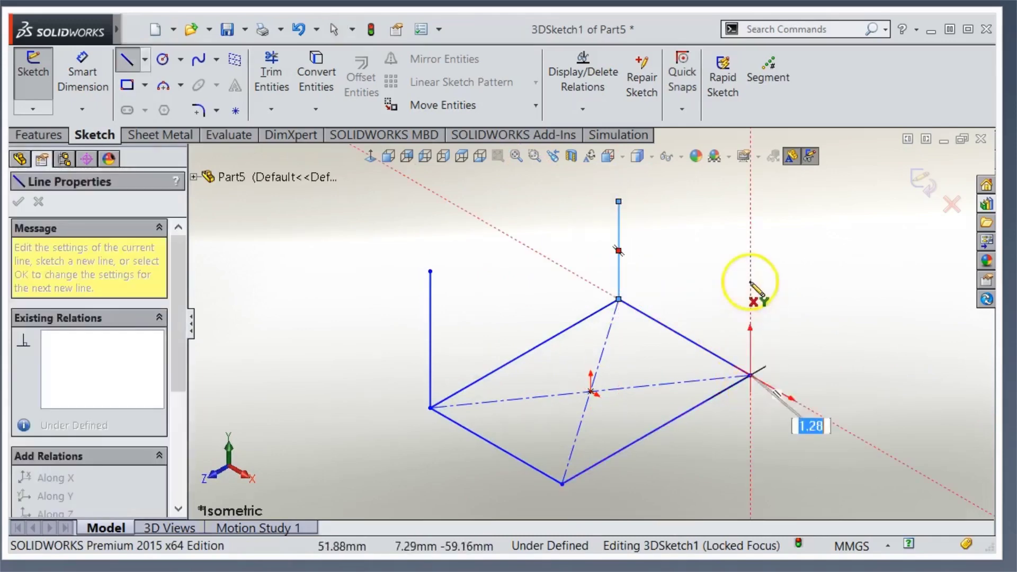
{"action": "double_click", "coordinate": [750, 246]}
{"action": "right_click", "coordinate": [750, 246]}
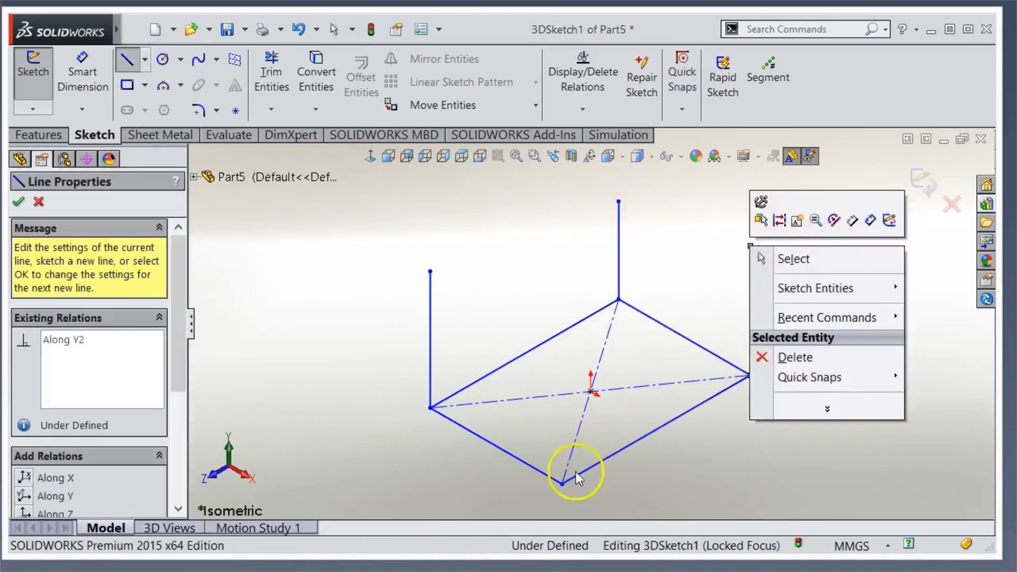
{"action": "left_click", "coordinate": [676, 482]}
{"action": "key", "text": "Escape"}
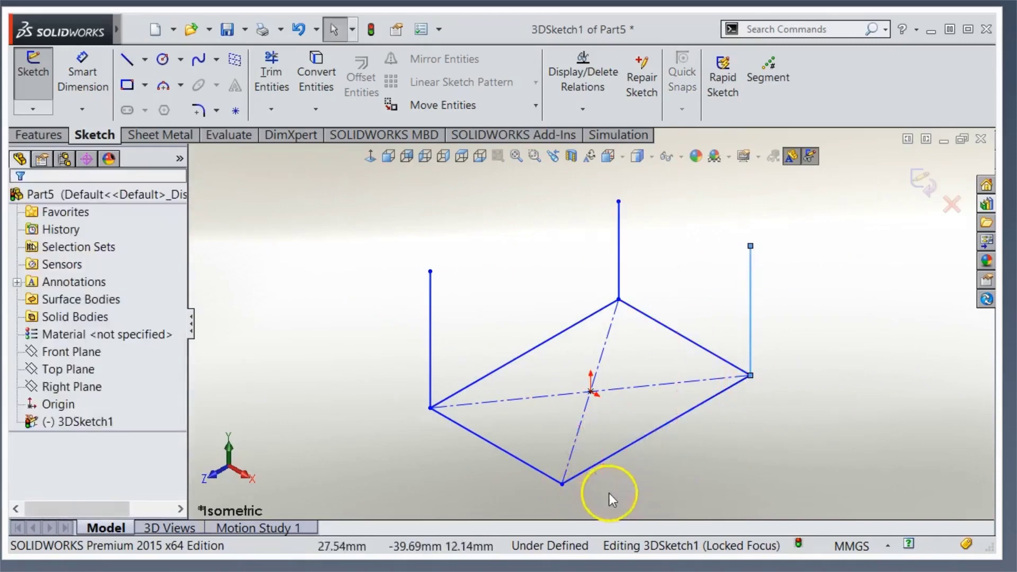
Sketch a shorter vertical line upward from the base rectangle's front corner.
{"action": "key", "text": "l"}
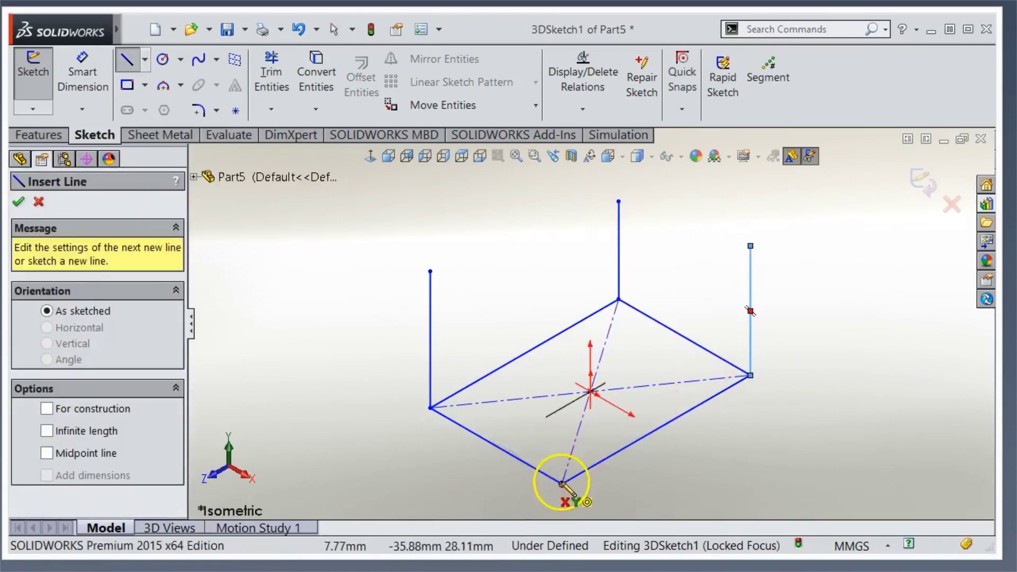
{"action": "left_click", "coordinate": [561, 483]}
{"action": "left_click", "coordinate": [562, 407]}
{"action": "key", "text": "Escape"}
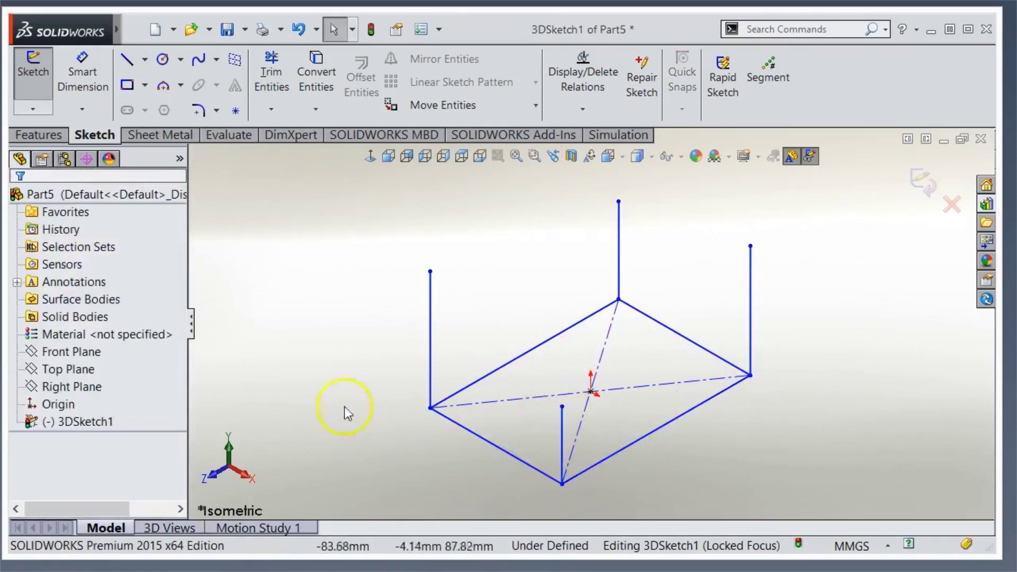
Sketch a corner rectangle in the ZX plane from the back vertical line's top endpoint to the front vertical line's top endpoint.
{"action": "left_click", "coordinate": [127, 86]}
{"action": "left_click", "coordinate": [618, 202]}
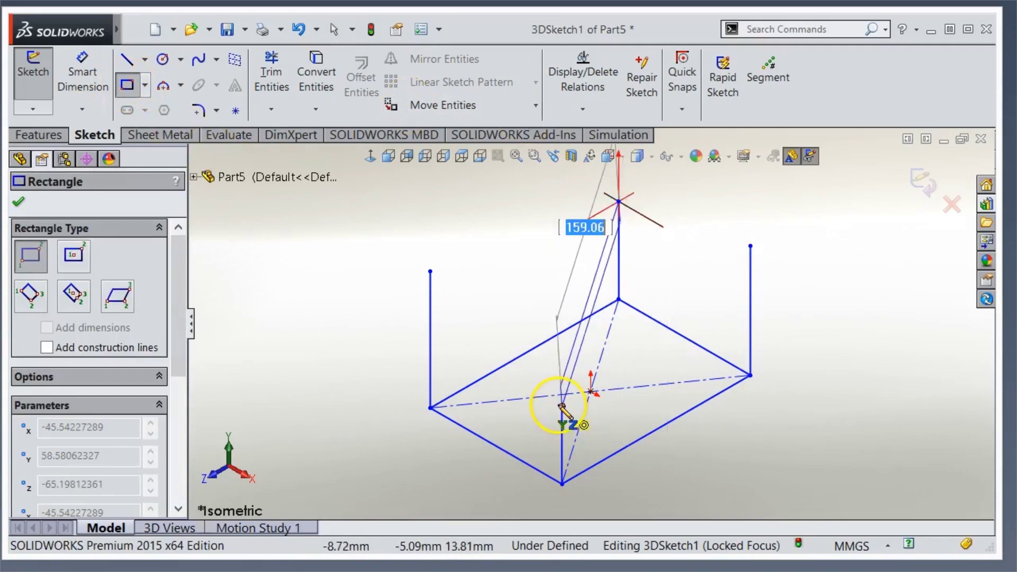
{"action": "key", "text": "Tab"}
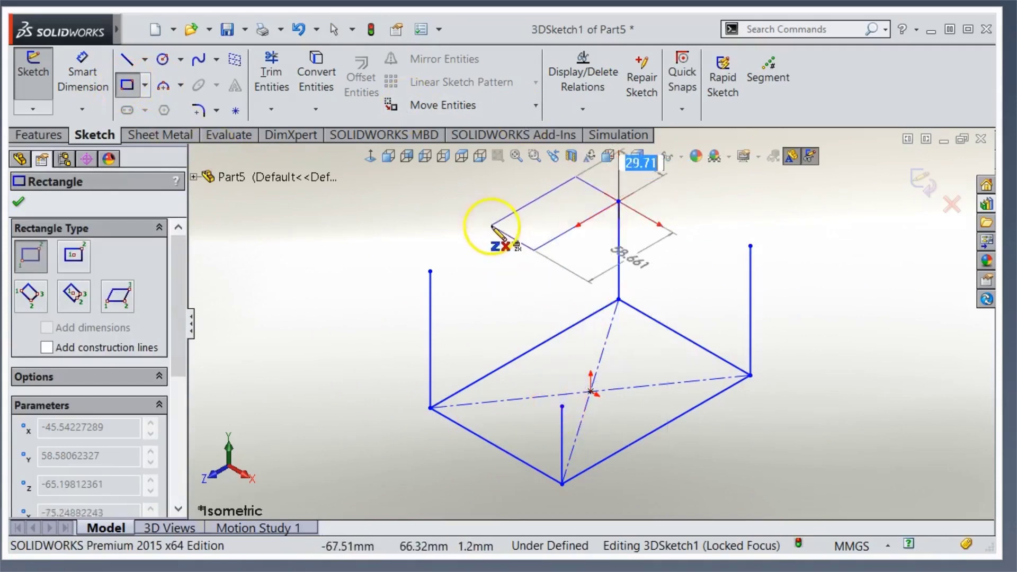
{"action": "left_click", "coordinate": [562, 406]}
{"action": "key", "text": "Escape"}
Lower the left vertical line's top endpoint to about Y 41 mm and merge it with the upper rectangle's left corner.
{"action": "mouse_move", "coordinate": [404, 368]}
{"action": "middle_mouse_down"}
{"action": "mouse_move", "coordinate": [420, 334]}
{"action": "mouse_move", "coordinate": [419, 260]}
{"action": "mouse_move", "coordinate": [461, 270]}
{"action": "middle_mouse_up"}
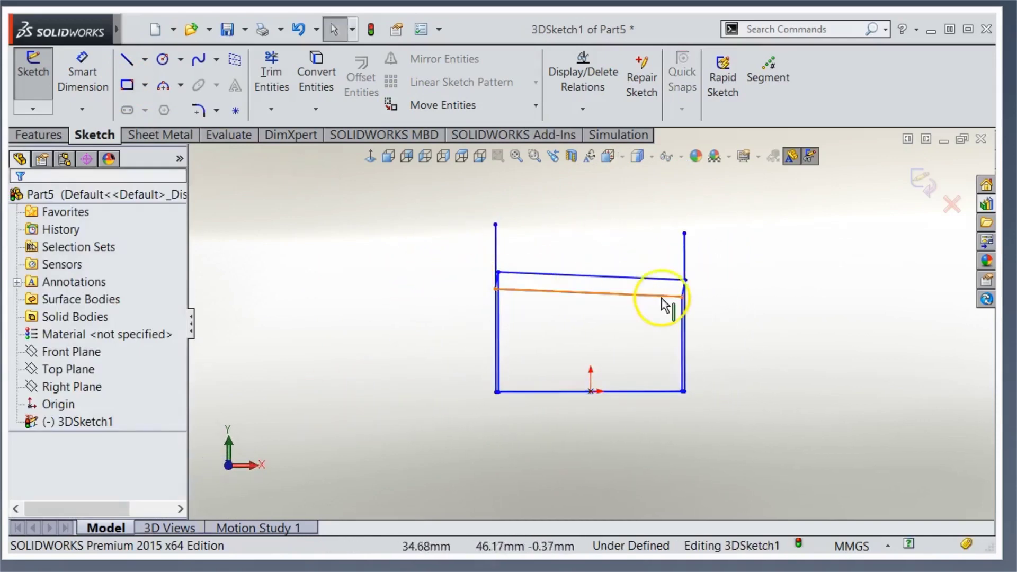
{"action": "left_click", "coordinate": [497, 225]}
{"action": "left_click_drag", "start_coordinate": [496, 226], "coordinate": [493, 312]}
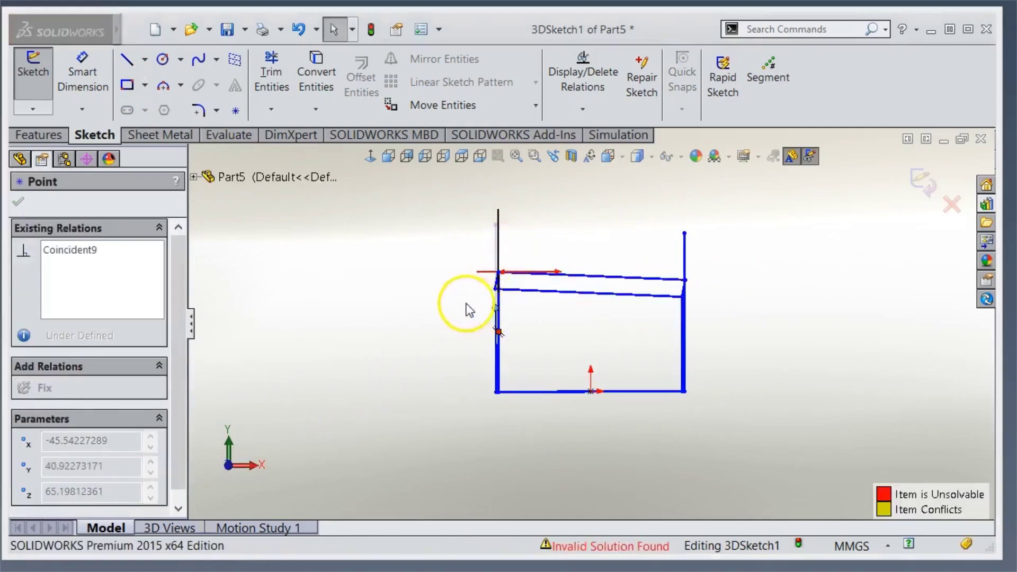
{"action": "left_click", "coordinate": [607, 279]}
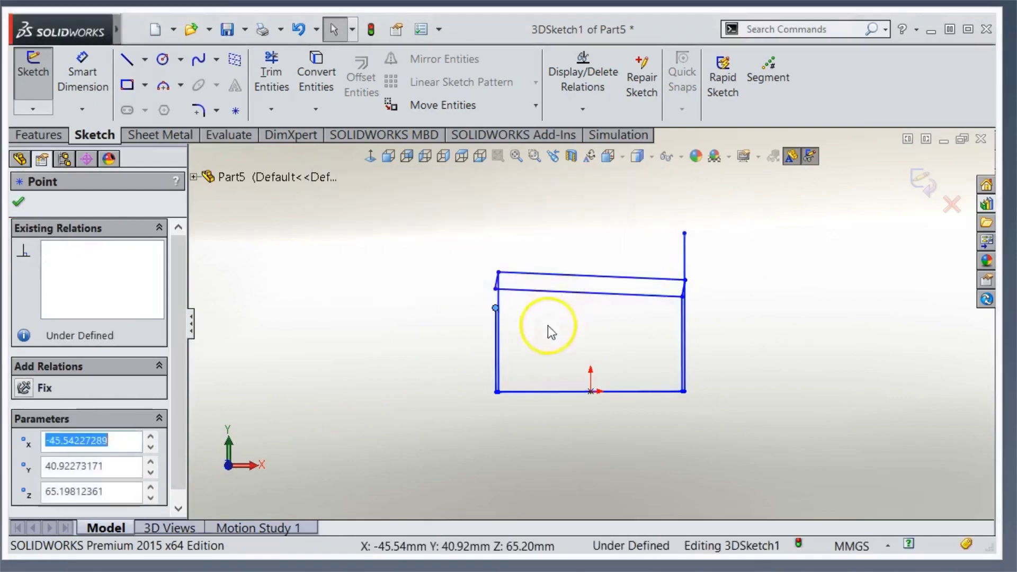
{"action": "mouse_move", "coordinate": [538, 340]}
{"action": "middle_mouse_down"}
{"action": "mouse_move", "coordinate": [526, 352]}
{"action": "mouse_move", "coordinate": [453, 307]}
{"action": "middle_mouse_up"}
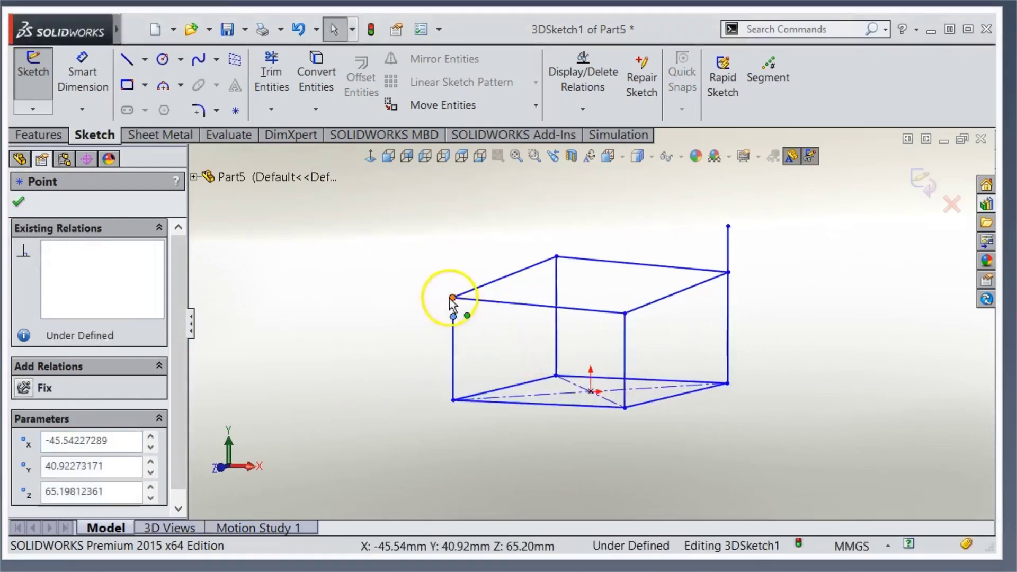
{"action": "left_click", "coordinate": [453, 297], "text": "ctrl"}
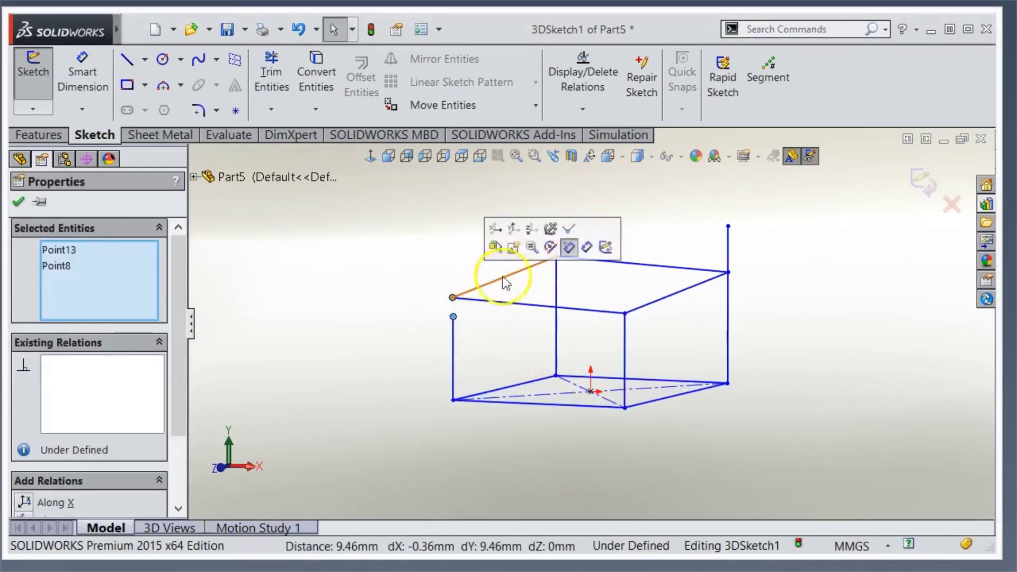
{"action": "left_click", "coordinate": [567, 227]}
Try to merge the right vertical line's top endpoint with the upper rectangle's right corner.
{"action": "left_click", "coordinate": [728, 228]}
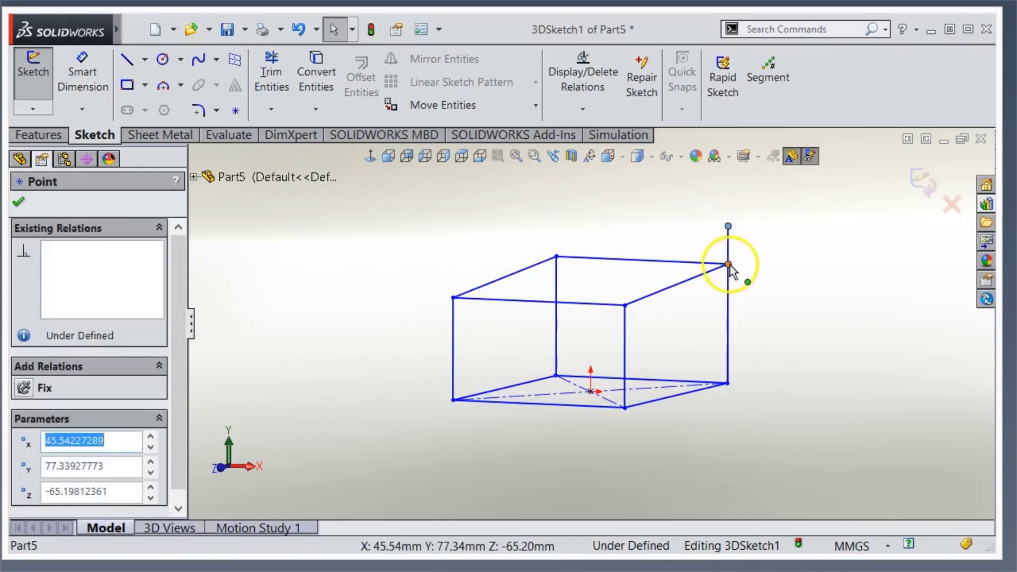
{"action": "left_click", "coordinate": [728, 264], "text": "ctrl"}
{"action": "left_click", "coordinate": [784, 215]}
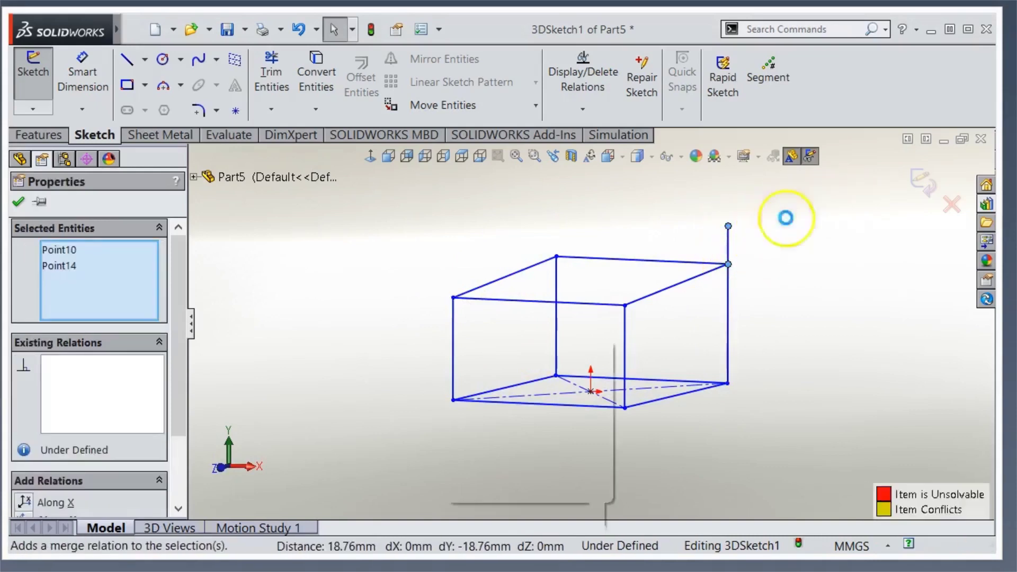
{"action": "left_click", "coordinate": [630, 270]}
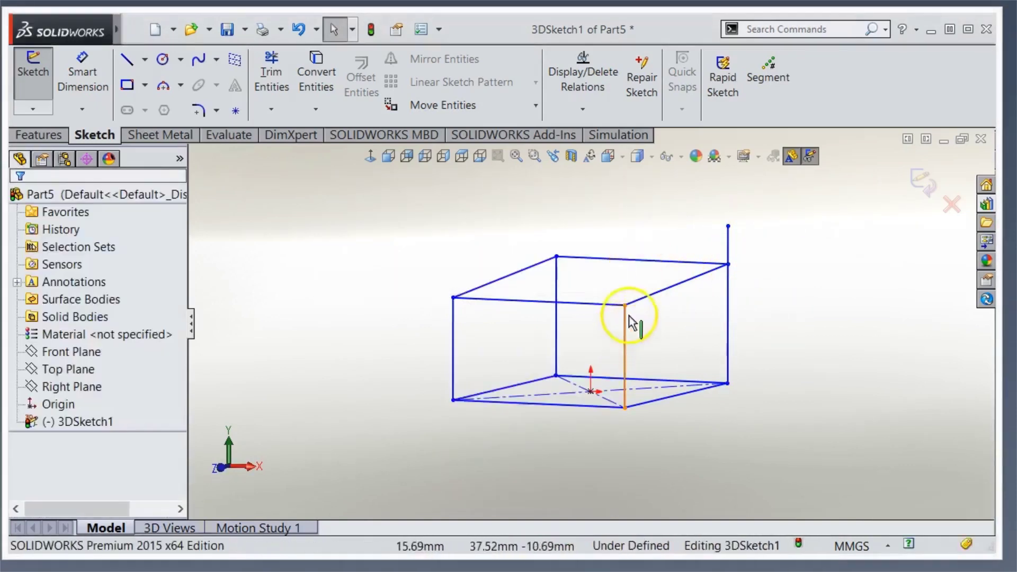
Lower the upper rectangle's front corner and join the right vertical line's top endpoint to the rectangle's adjacent corner.
{"action": "left_click_drag", "start_coordinate": [625, 306], "coordinate": [625, 331]}
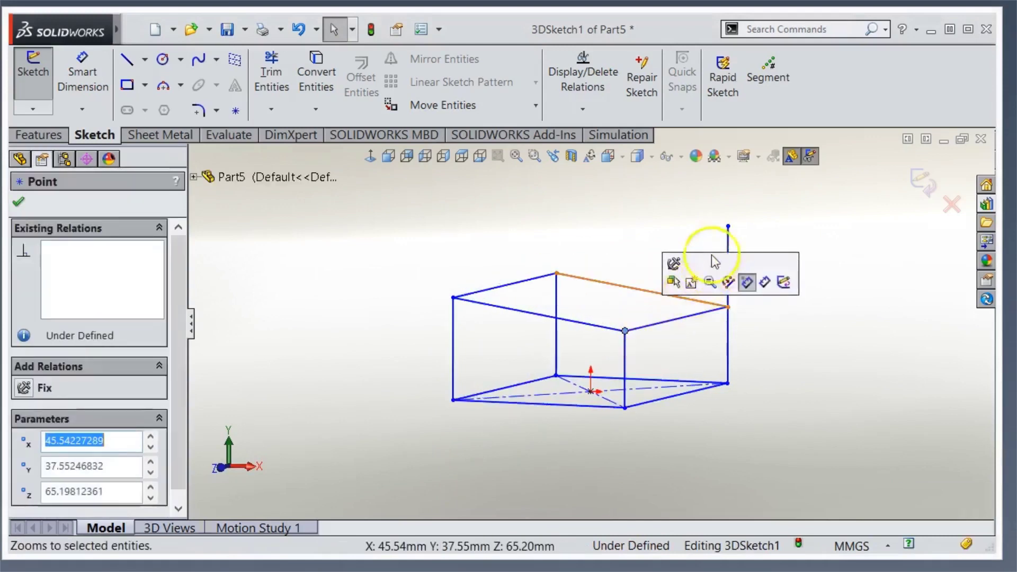
{"action": "mouse_move", "coordinate": [728, 228]}
{"action": "left_mouse_down"}
{"action": "mouse_move", "coordinate": [729, 310]}
{"action": "mouse_move", "coordinate": [732, 219]}
{"action": "mouse_move", "coordinate": [730, 231]}
{"action": "left_mouse_up"}
{"action": "left_click_drag", "start_coordinate": [623, 257], "coordinate": [517, 329]}
{"action": "mouse_move", "coordinate": [517, 329]}
{"action": "middle_mouse_down"}
{"action": "mouse_move", "coordinate": [569, 323]}
{"action": "mouse_move", "coordinate": [553, 311]}
{"action": "mouse_move", "coordinate": [522, 341]}
{"action": "mouse_move", "coordinate": [413, 375]}
{"action": "middle_mouse_up"}
{"action": "left_click", "coordinate": [342, 379]}
Sketch two diagonal lines to the base rectangle's front corner, from the upper rectangle's back corner and from its left corner.
{"action": "right_click_drag", "start_coordinate": [345, 365], "coordinate": [383, 319]}
{"action": "left_click", "coordinate": [569, 211]}
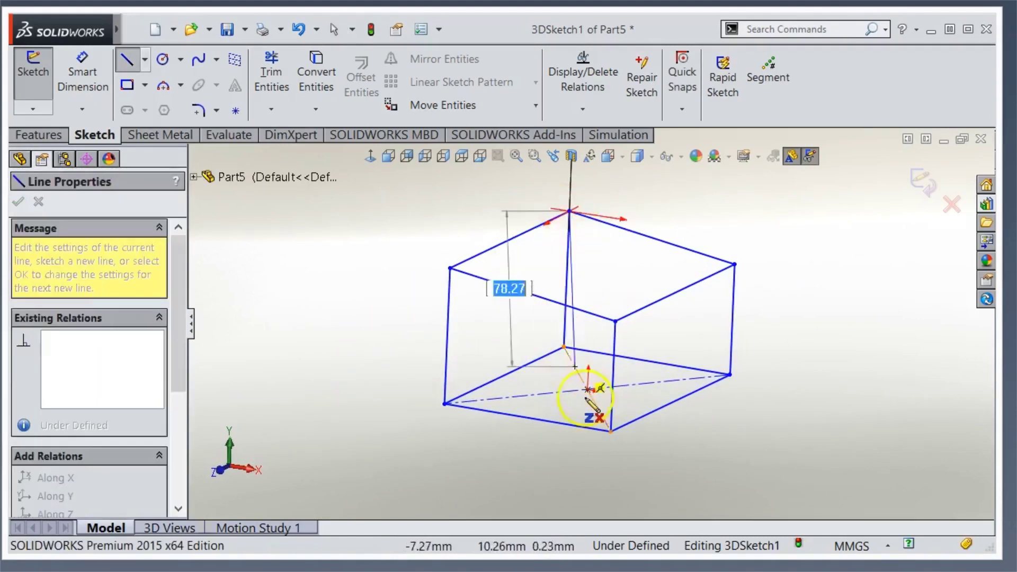
{"action": "double_click", "coordinate": [610, 430]}
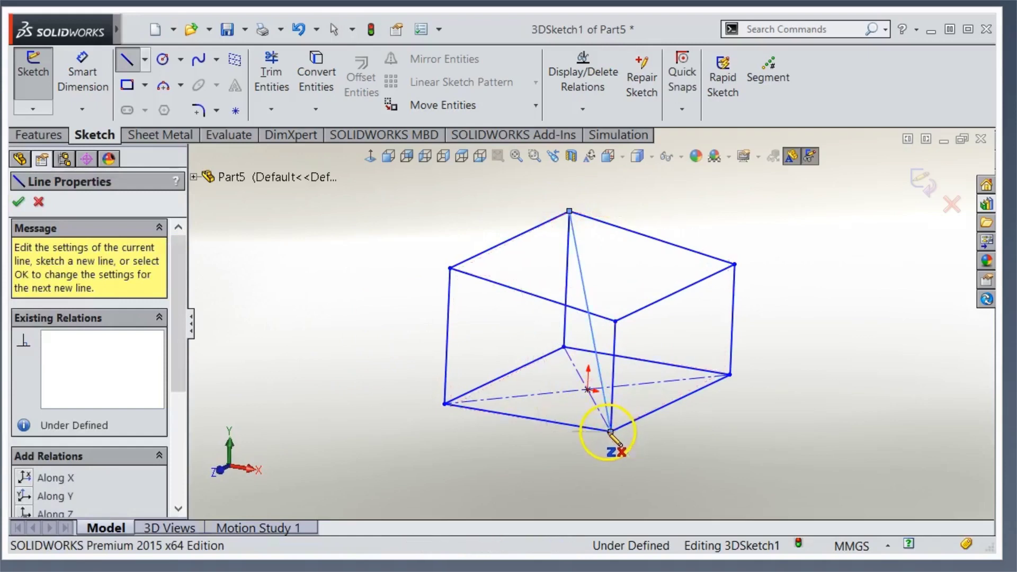
{"action": "left_click", "coordinate": [451, 267]}
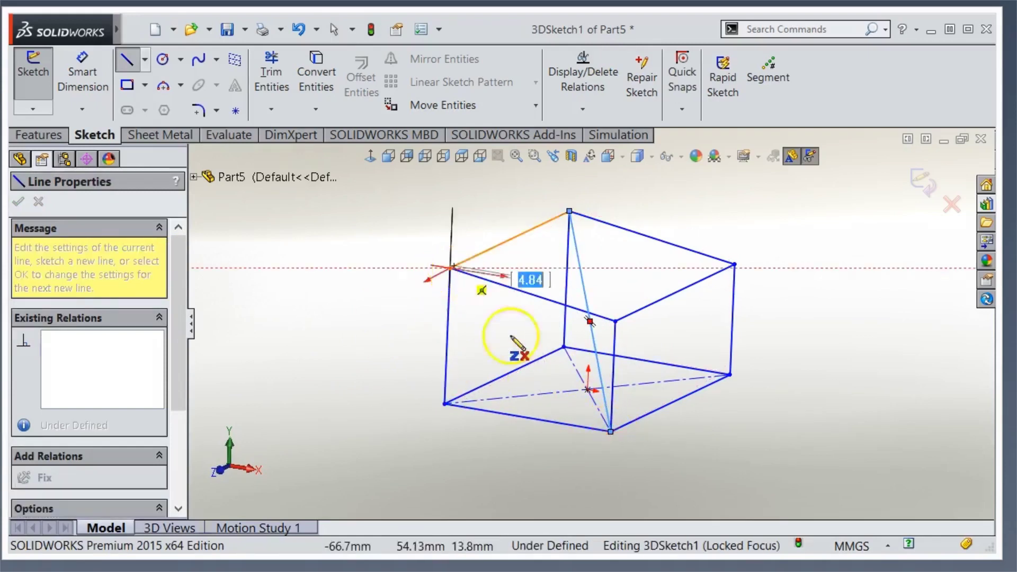
{"action": "double_click", "coordinate": [610, 431]}
{"action": "key", "text": "Escape"}
Dimension the left vertical line of the wireframe to 75 mm.
{"action": "mouse_move", "coordinate": [415, 329]}
{"action": "middle_mouse_down"}
{"action": "mouse_move", "coordinate": [367, 297]}
{"action": "mouse_move", "coordinate": [331, 307]}
{"action": "mouse_move", "coordinate": [307, 344]}
{"action": "mouse_move", "coordinate": [313, 381]}
{"action": "mouse_move", "coordinate": [334, 323]}
{"action": "mouse_move", "coordinate": [400, 290]}
{"action": "mouse_move", "coordinate": [435, 343]}
{"action": "middle_mouse_up"}
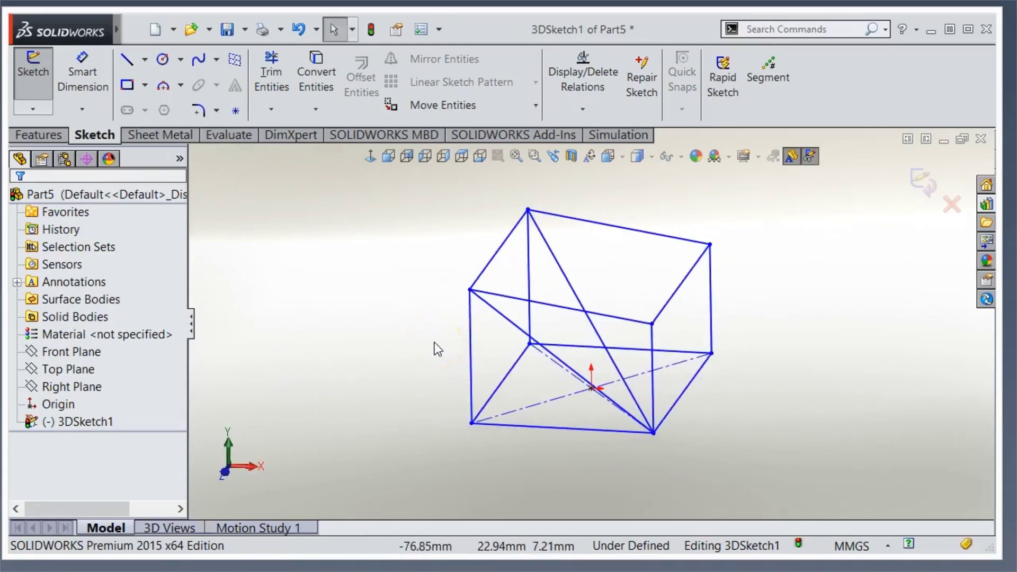
{"action": "mouse_move", "coordinate": [431, 347]}
{"action": "middle_mouse_down"}
{"action": "mouse_move", "coordinate": [431, 334]}
{"action": "mouse_move", "coordinate": [374, 300]}
{"action": "mouse_move", "coordinate": [387, 358]}
{"action": "middle_mouse_up"}
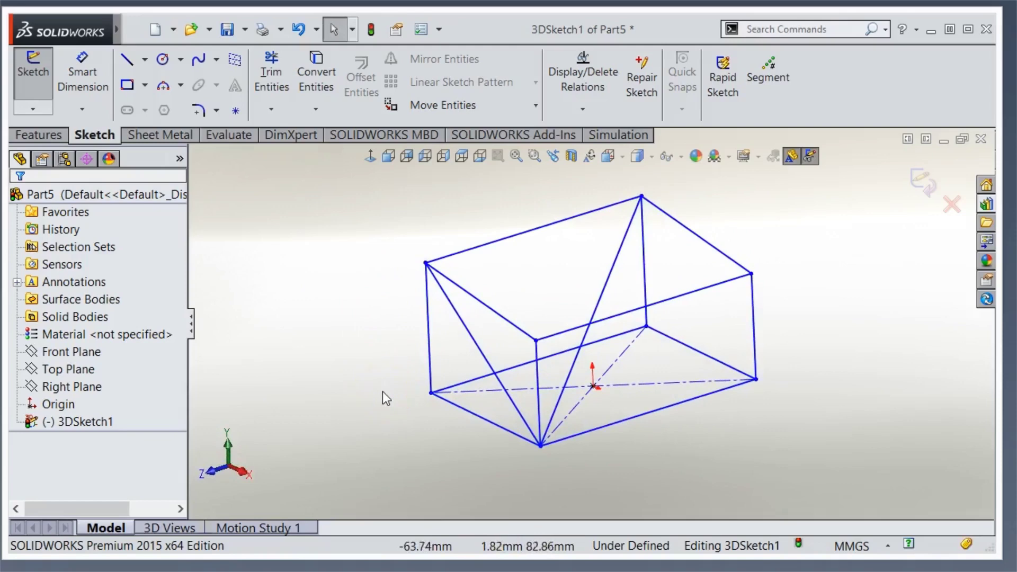
{"action": "right_click_drag", "start_coordinate": [362, 397], "coordinate": [359, 336]}
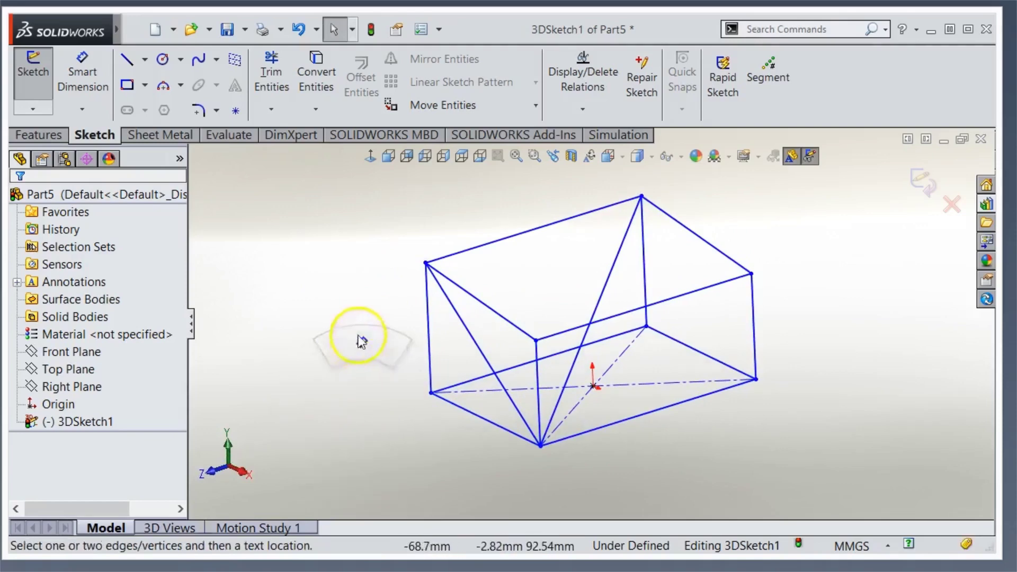
{"action": "left_click", "coordinate": [430, 324]}
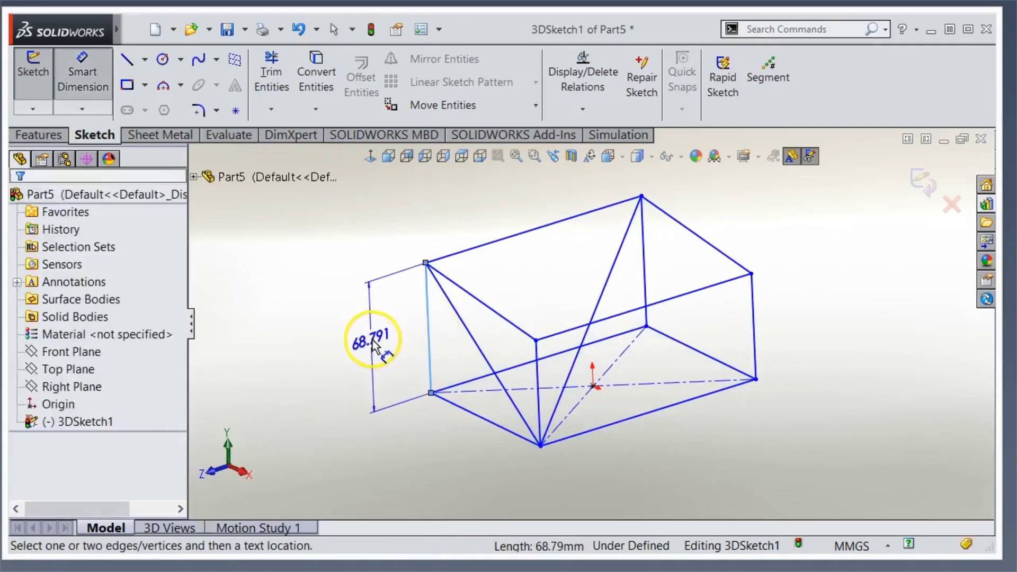
{"action": "left_click", "coordinate": [374, 338]}
{"action": "type", "text": "75"}
{"action": "key", "text": "Return"}
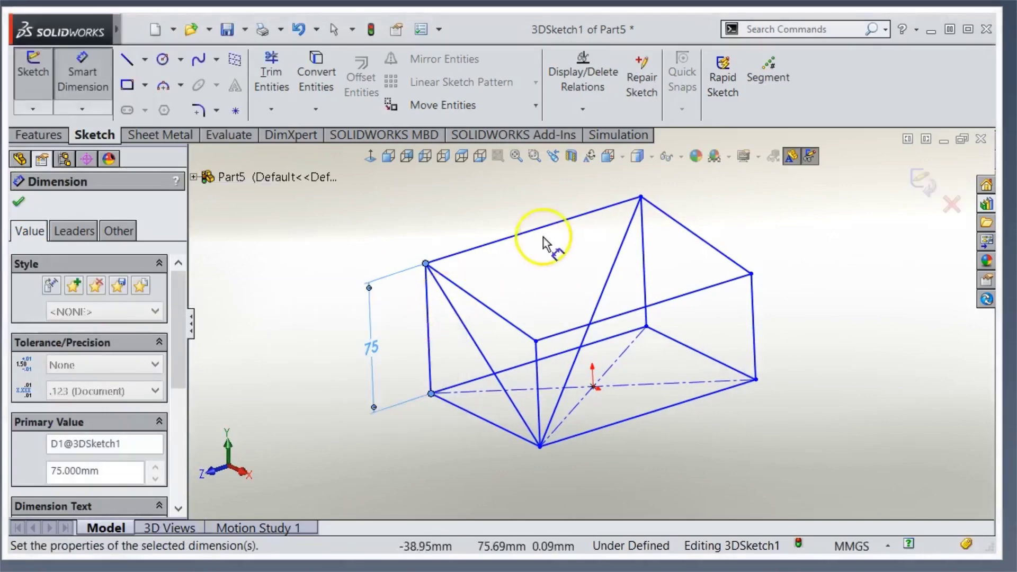
Dimension the upper rectangle's back-left edge, between the upper ends of the two diagonals, to 150 mm.
{"action": "left_click", "coordinate": [543, 229]}
{"action": "left_click", "coordinate": [528, 202]}
{"action": "type", "text": "1"}
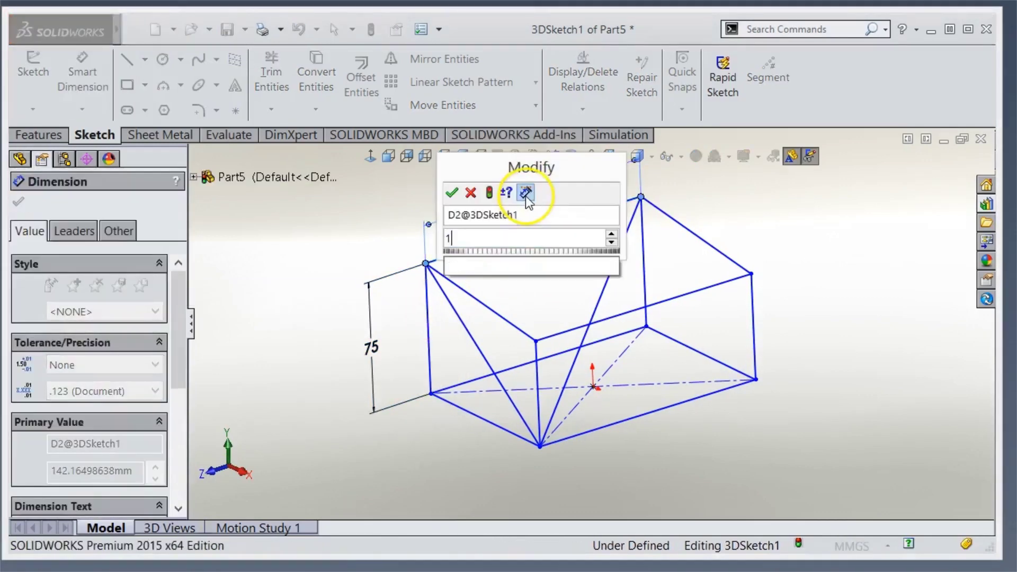
{"action": "type", "text": "50"}
{"action": "key", "text": "Return"}
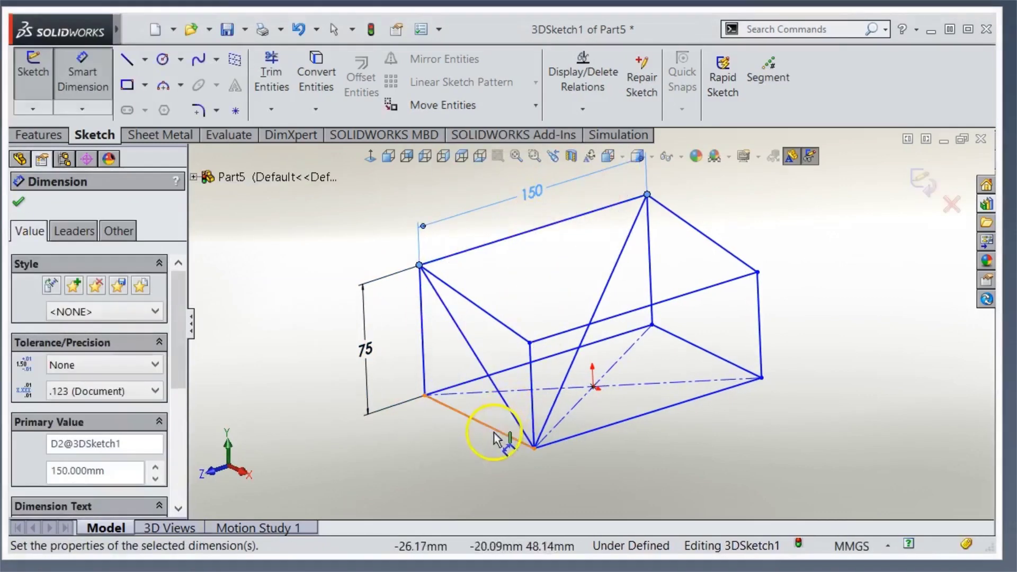
Dimension the base rectangle's front-left edge, ending where the diagonals meet, to 100 mm.
{"action": "left_click", "coordinate": [498, 430]}
{"action": "left_click", "coordinate": [475, 468]}
{"action": "type", "text": "100"}
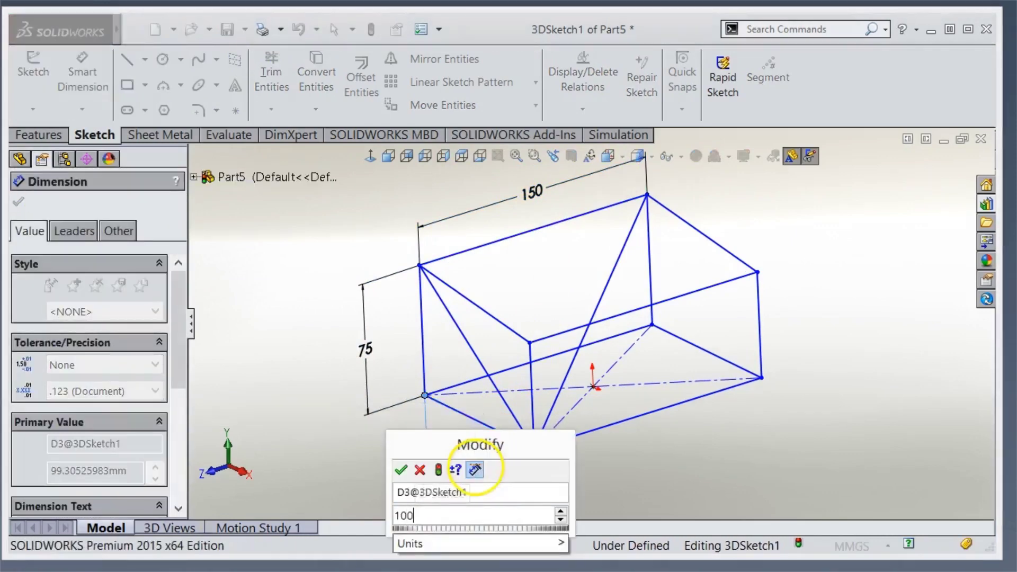
{"action": "key", "text": "Return"}
{"action": "key", "text": "Escape"}
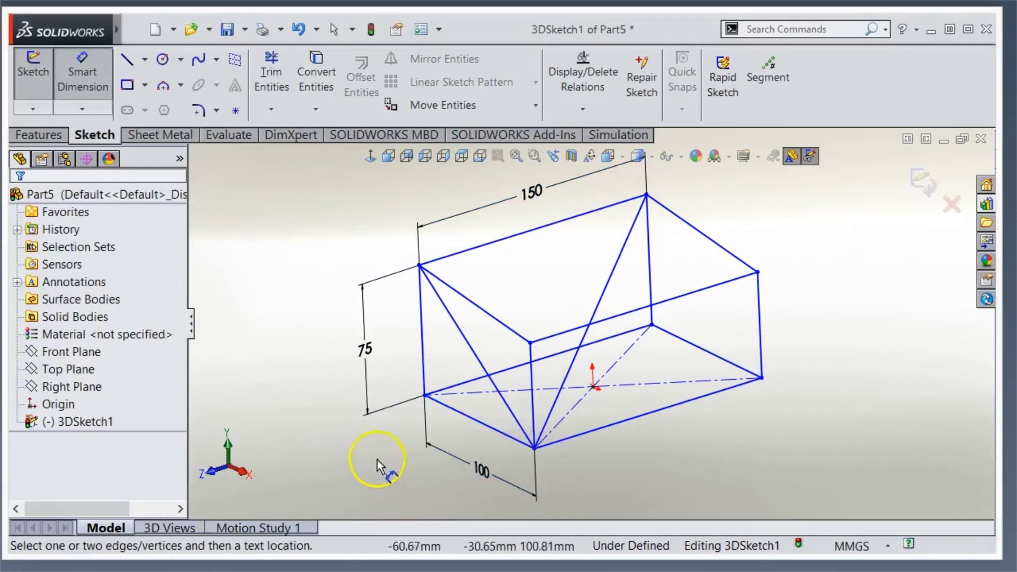
Constrain the 75 mm vertical line along Y and the upper rectangle's 150 mm edge along Z.
{"action": "left_click", "coordinate": [422, 352]}
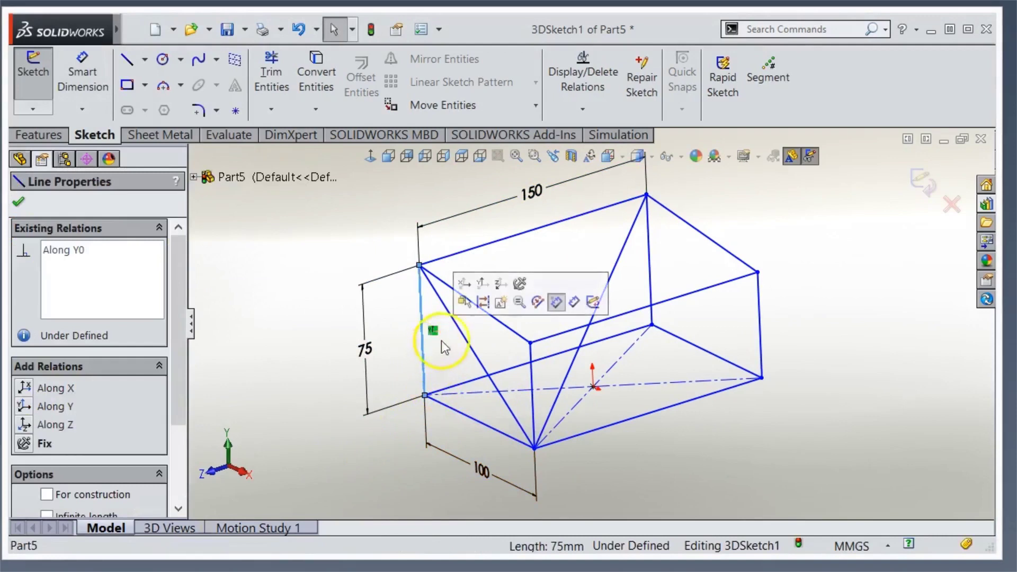
{"action": "left_click", "coordinate": [485, 287]}
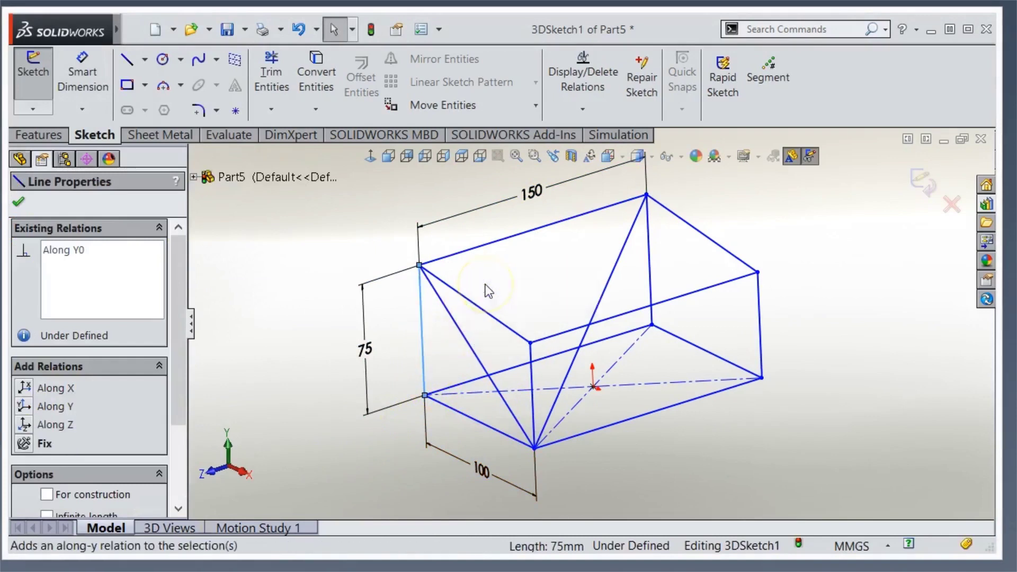
{"action": "left_click", "coordinate": [491, 249]}
{"action": "left_click", "coordinate": [574, 180]}
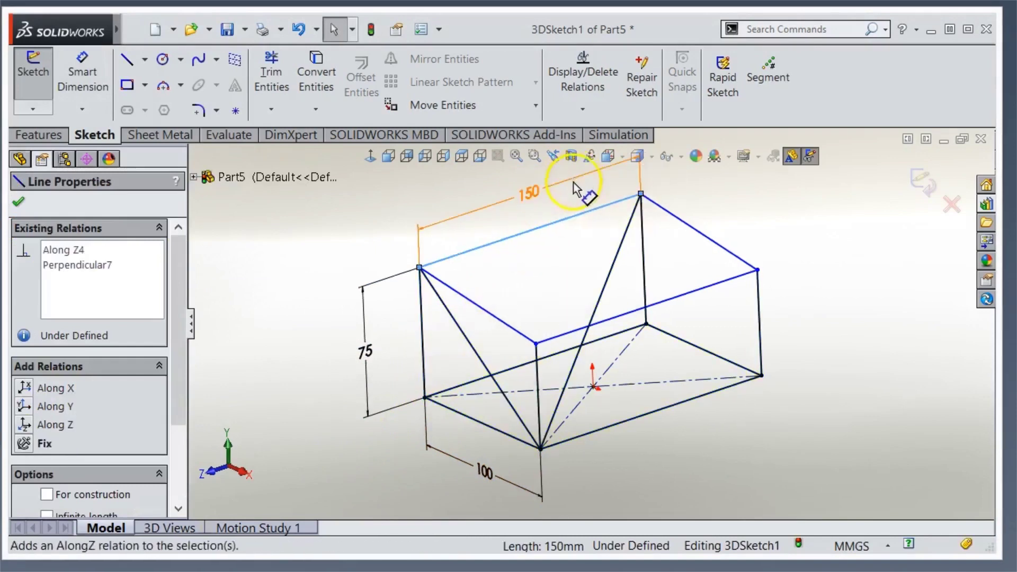
{"action": "left_click", "coordinate": [316, 449]}
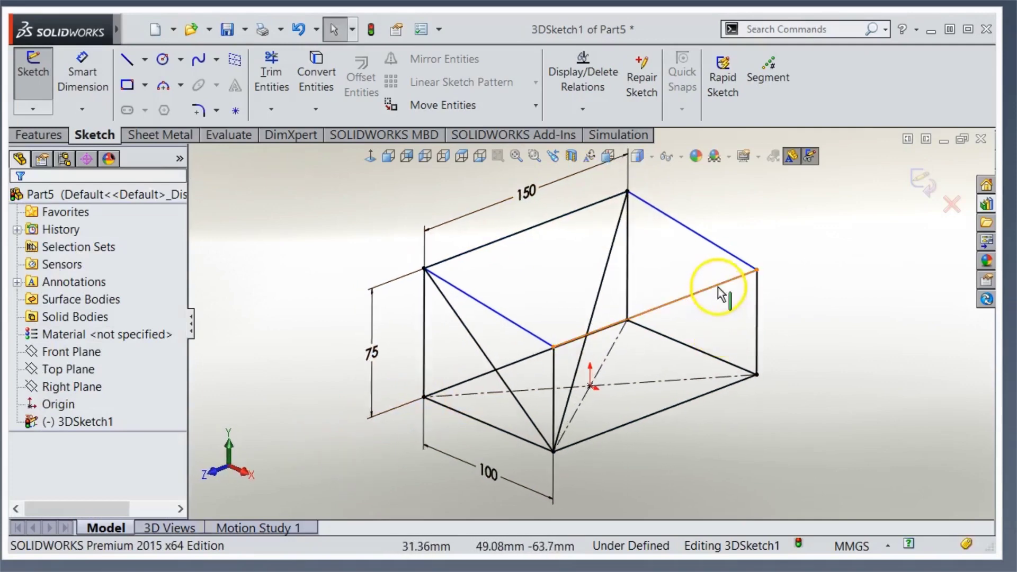
Add an Along X relation to the upper rectangle's sloping front-left edge.
{"action": "left_click", "coordinate": [529, 332]}
{"action": "left_click", "coordinate": [536, 272]}
{"action": "left_click", "coordinate": [514, 324]}
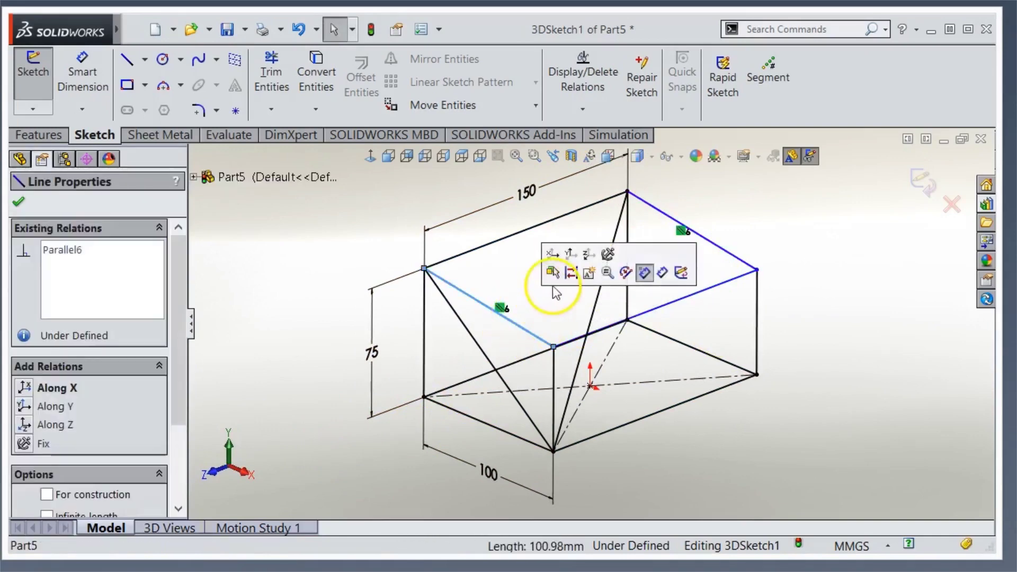
{"action": "left_click", "coordinate": [552, 272]}
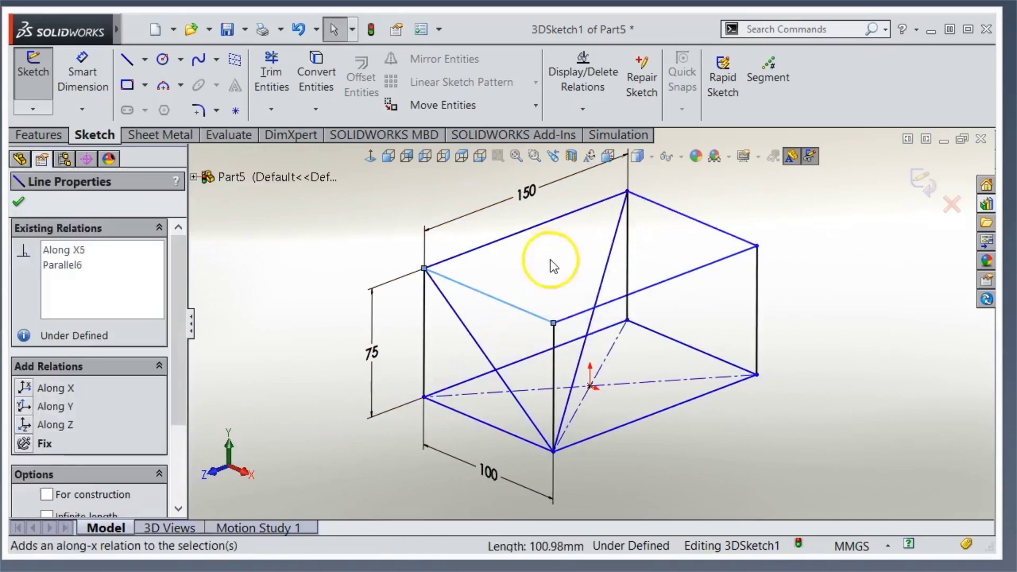
{"action": "left_click", "coordinate": [784, 278]}
Undo the Along X relation on the upper rectangle's front-left edge.
{"action": "mouse_move", "coordinate": [540, 386]}
{"action": "middle_mouse_down"}
{"action": "mouse_move", "coordinate": [552, 307]}
{"action": "mouse_move", "coordinate": [556, 315]}
{"action": "middle_mouse_up"}
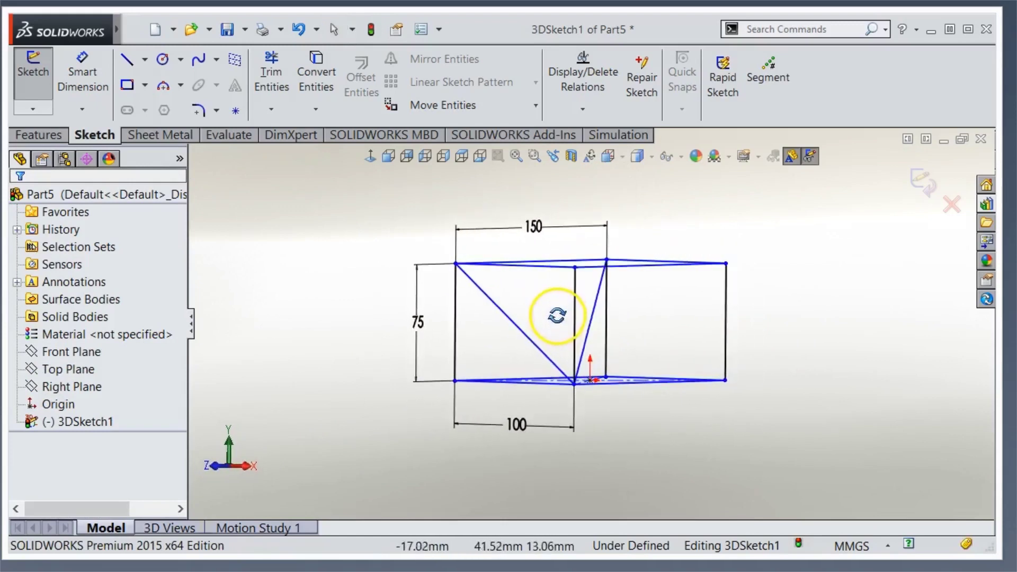
{"action": "left_click_drag", "start_coordinate": [556, 266], "coordinate": [555, 319]}
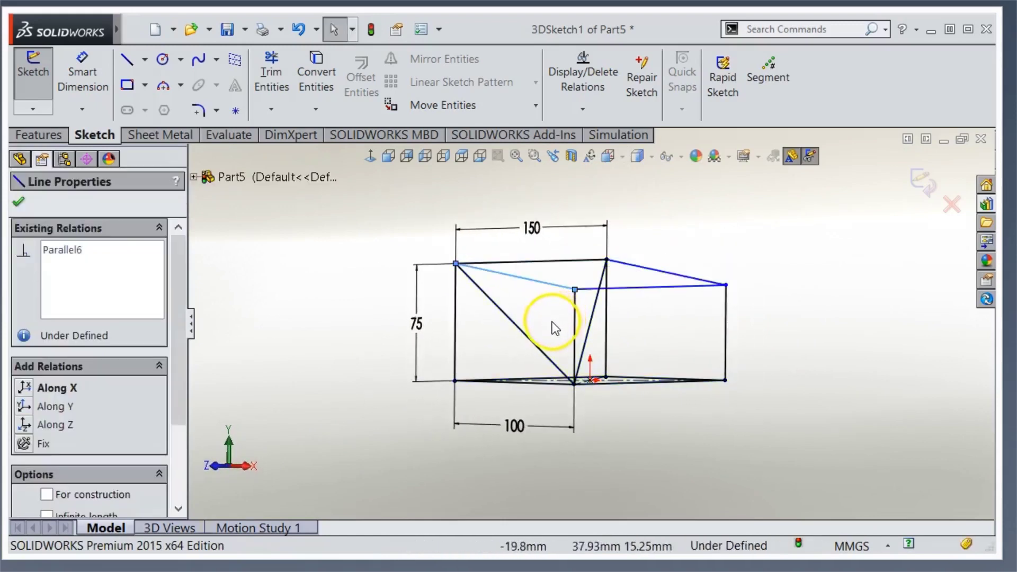
{"action": "left_click", "coordinate": [552, 322]}
Add a 75° angle dimension between the upper rectangle's front-left edge and the 75 mm vertical line.
{"action": "right_click_drag", "start_coordinate": [785, 318], "coordinate": [780, 267]}
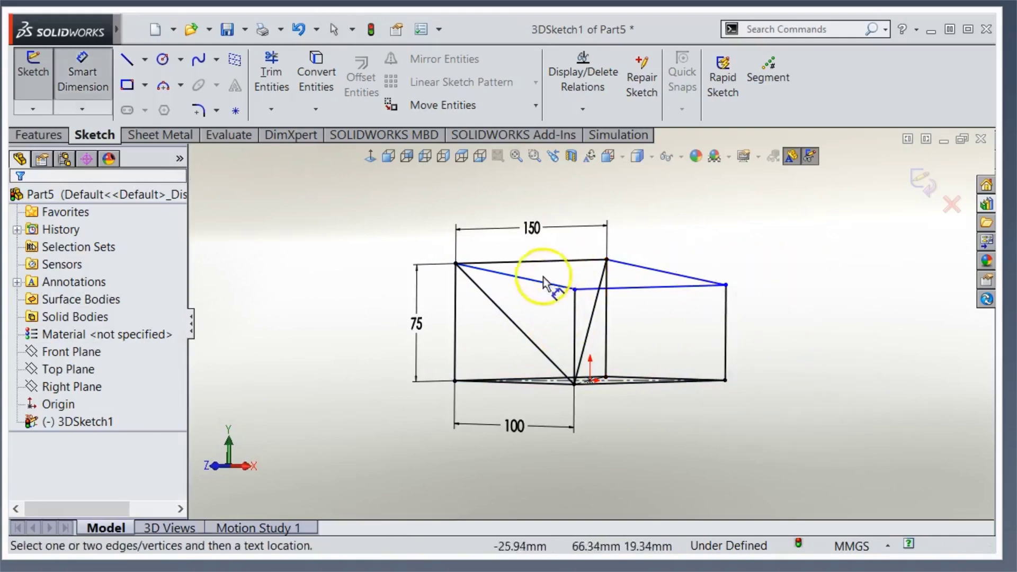
{"action": "left_click", "coordinate": [535, 281]}
{"action": "left_click", "coordinate": [479, 320]}
{"action": "type", "text": "75"}
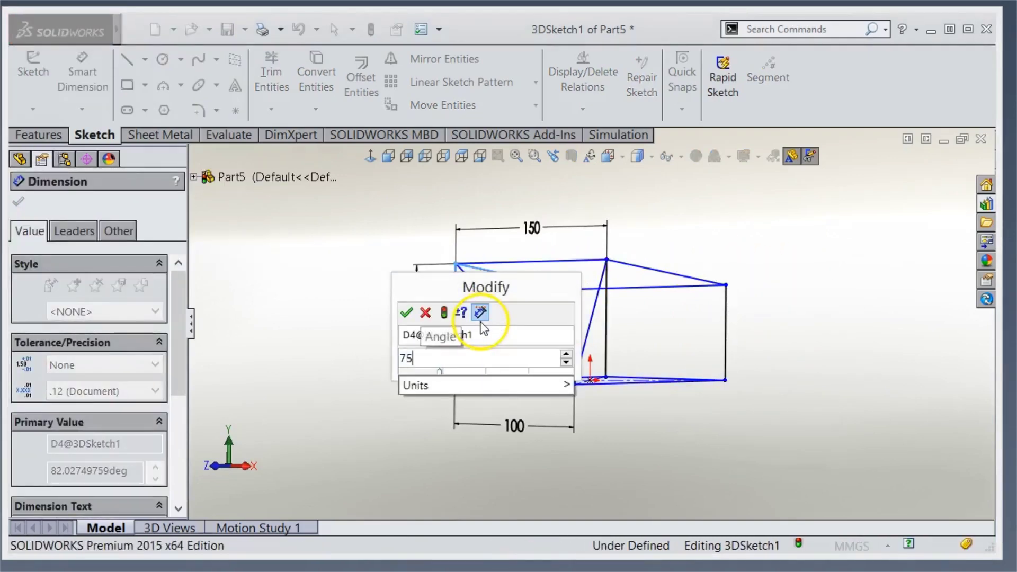
{"action": "key", "text": "Return"}
{"action": "middle_click_drag", "start_coordinate": [319, 366], "coordinate": [309, 402]}
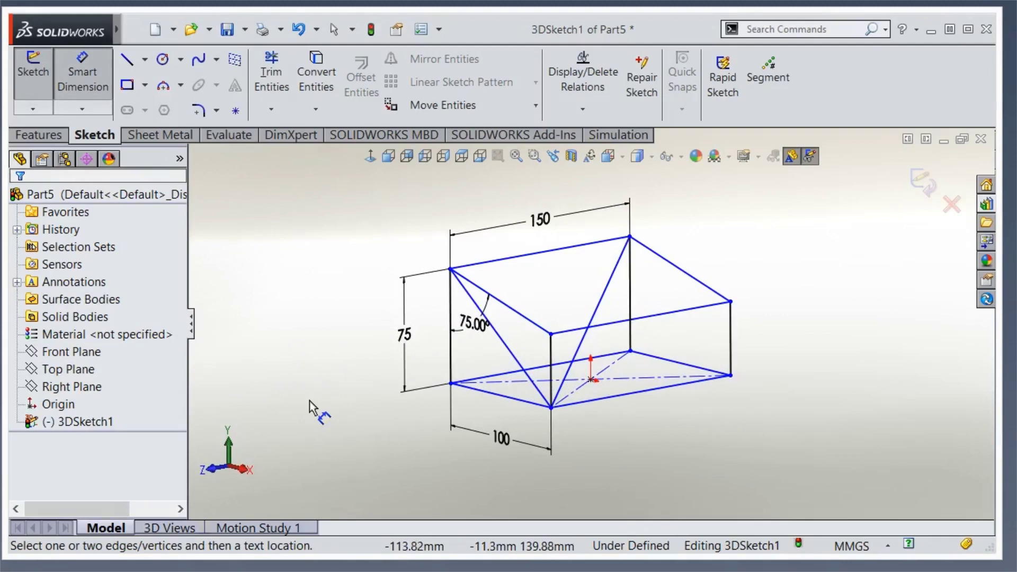
{"action": "left_click", "coordinate": [311, 420]}
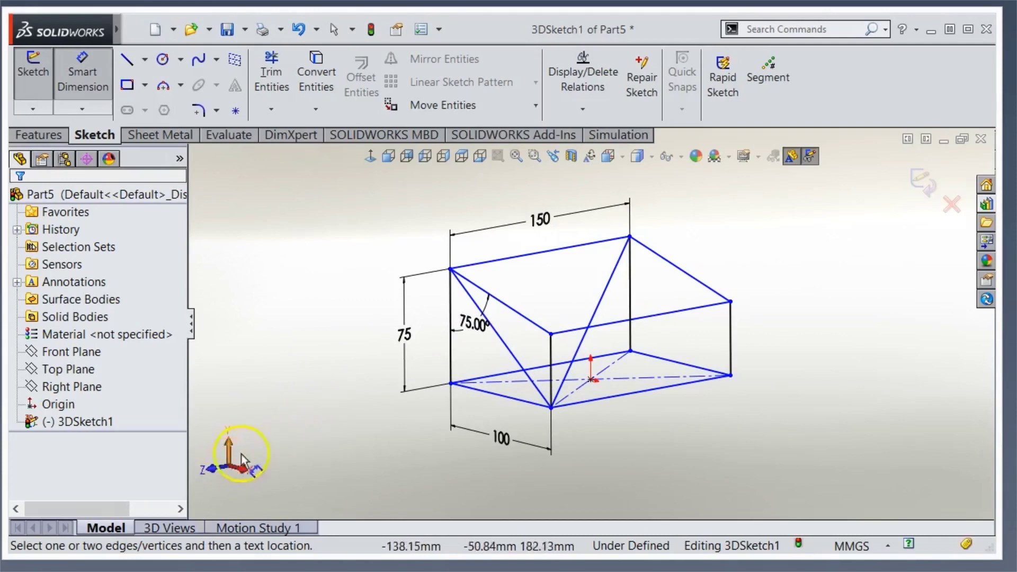
{"action": "mouse_move", "coordinate": [271, 466]}
{"action": "middle_mouse_down"}
{"action": "mouse_move", "coordinate": [289, 478]}
{"action": "mouse_move", "coordinate": [284, 487]}
{"action": "middle_mouse_up"}
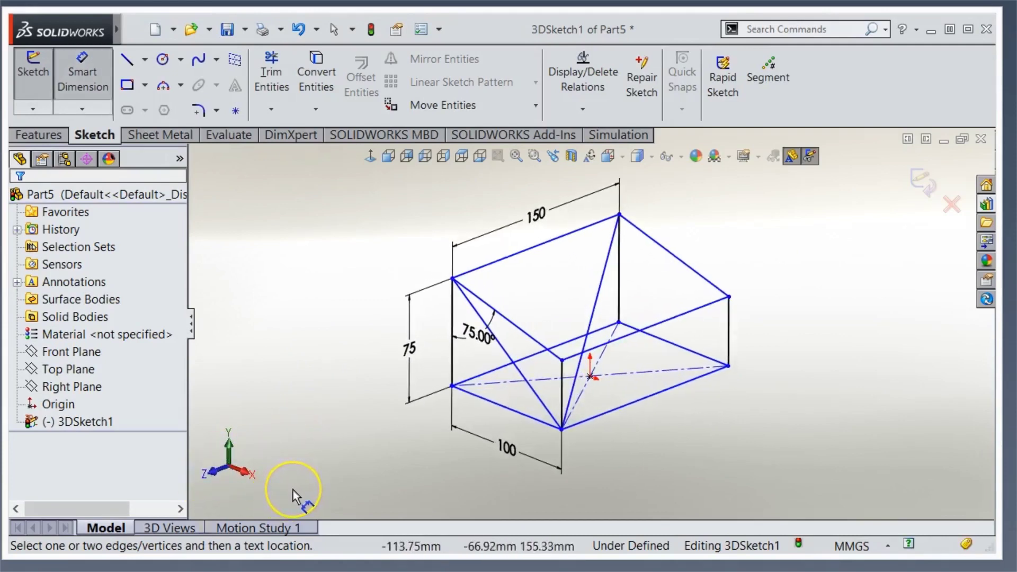